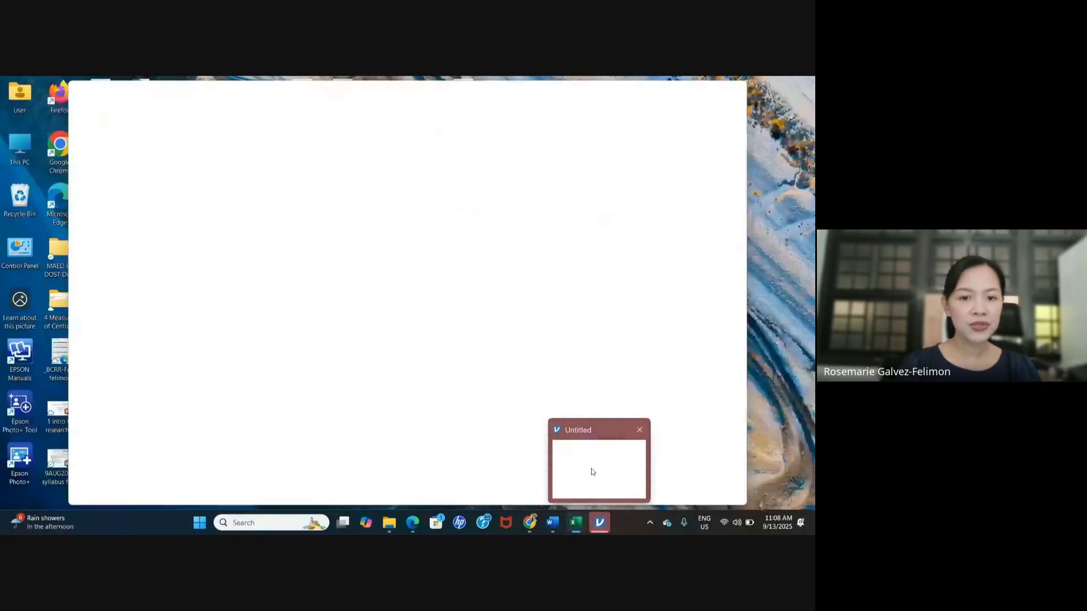
# Switch to jamovi and look over its file options and its Variables, Data, Analyses and Edit views
pyautogui.click(591, 467)
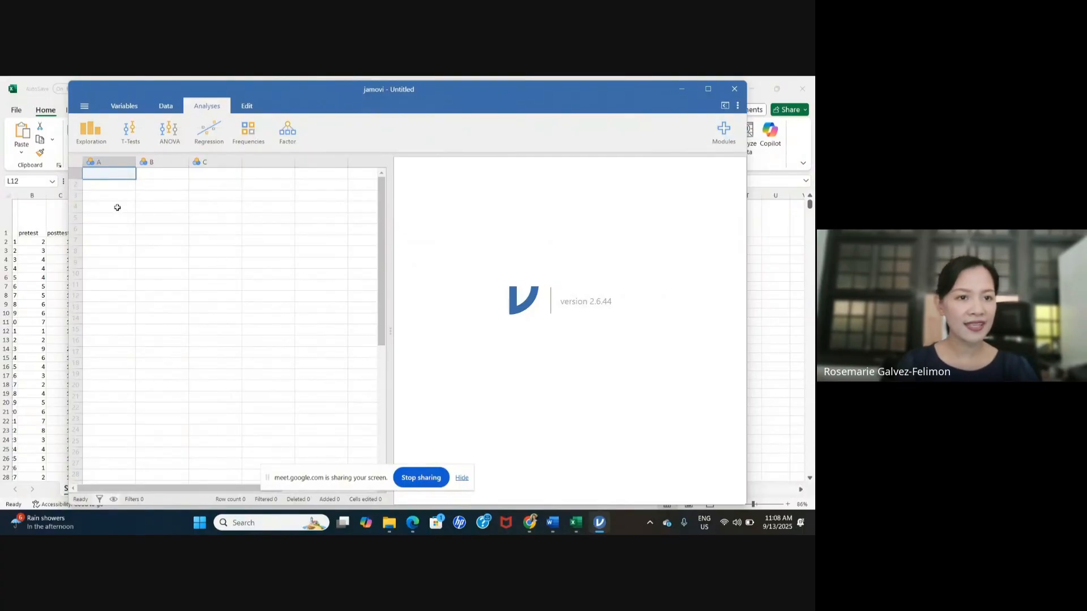
pyautogui.click(84, 107)
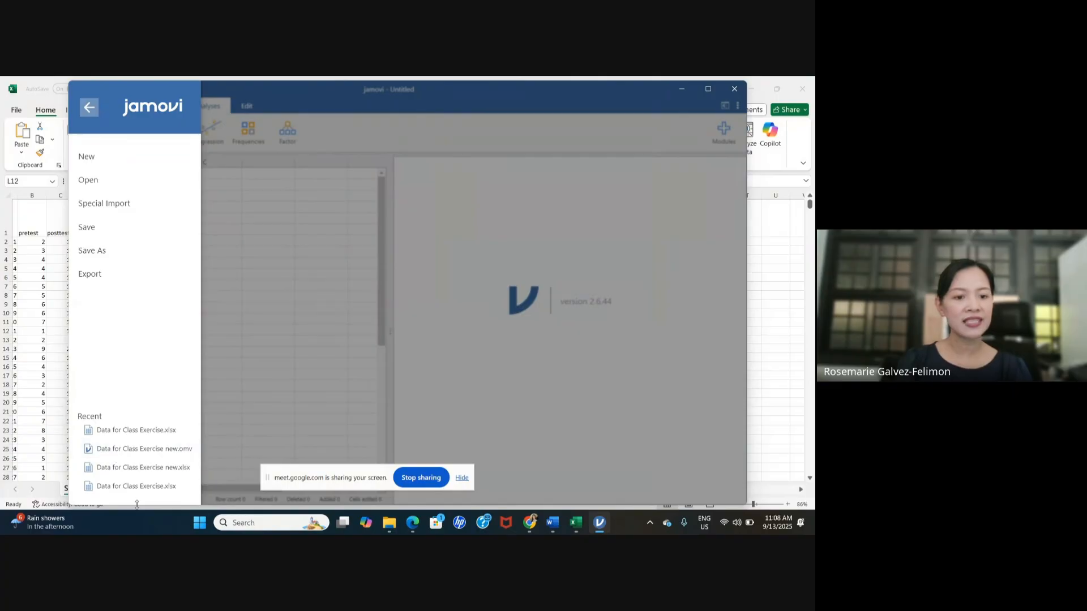
pyautogui.click(271, 251)
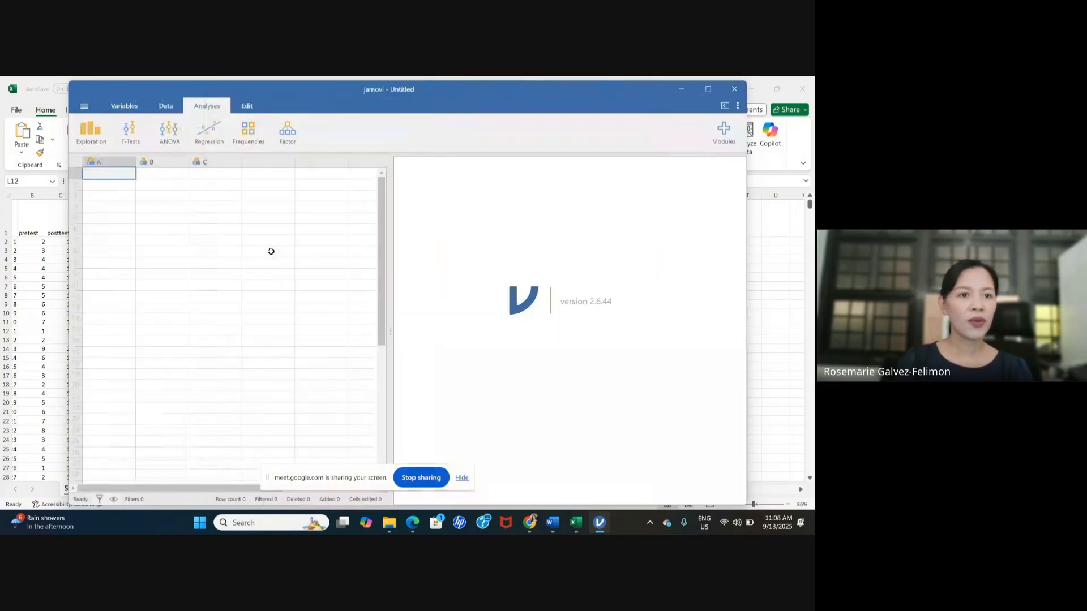
pyautogui.click(124, 106)
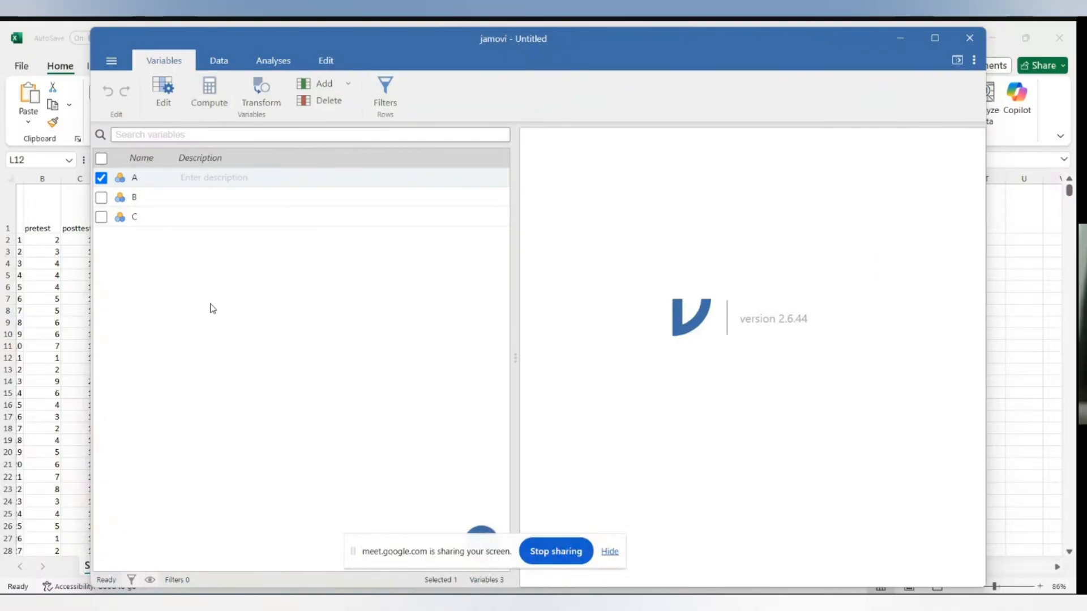
pyautogui.click(215, 59)
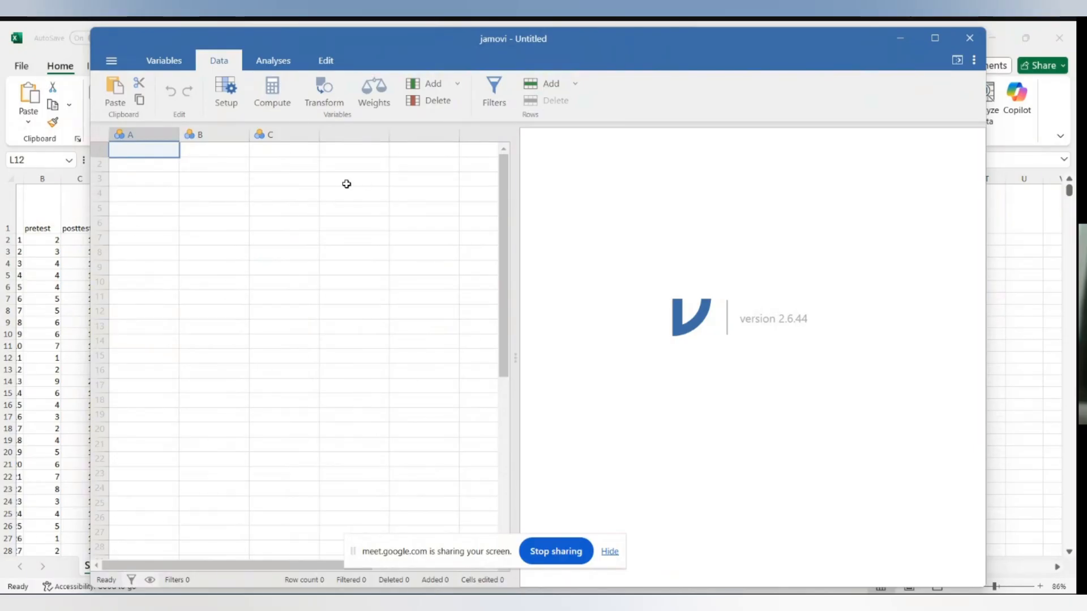
pyautogui.click(271, 56)
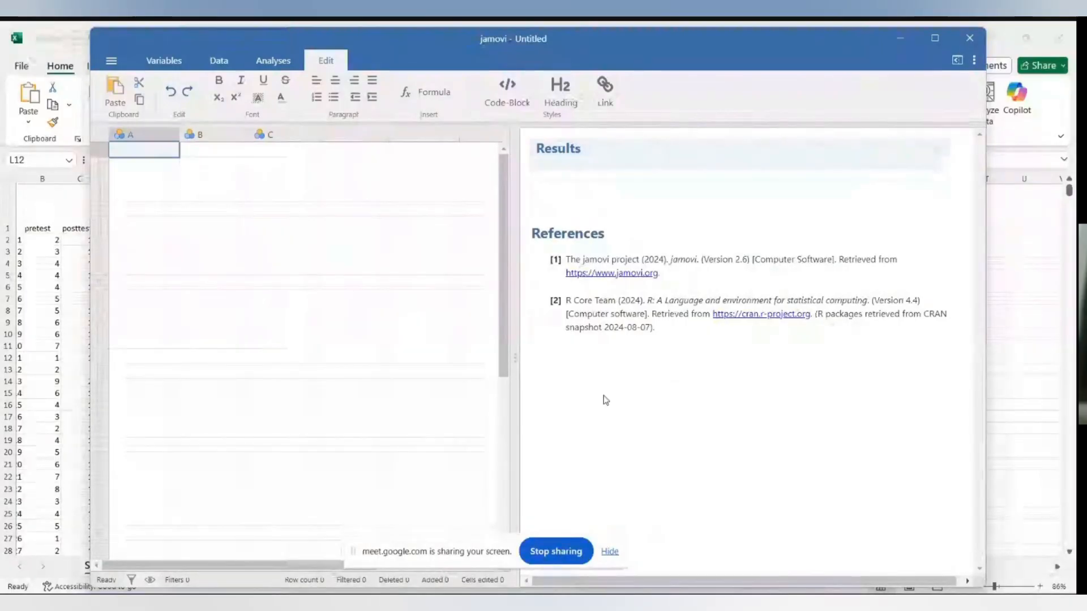
pyautogui.click(219, 61)
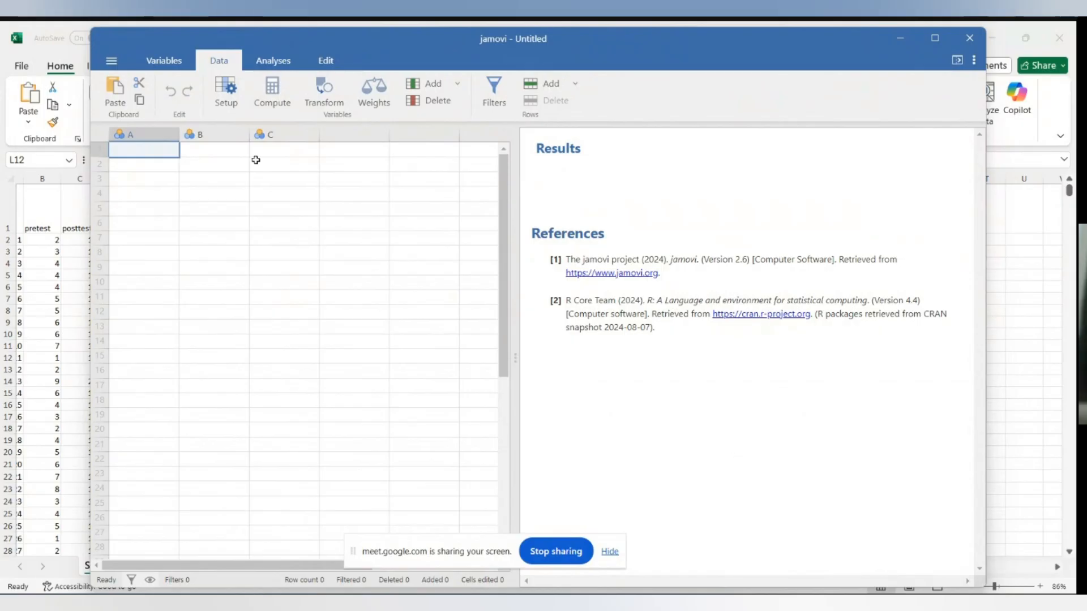
# Open the data file Data for Class Exercise.xlsx from this PC
pyautogui.click(113, 65)
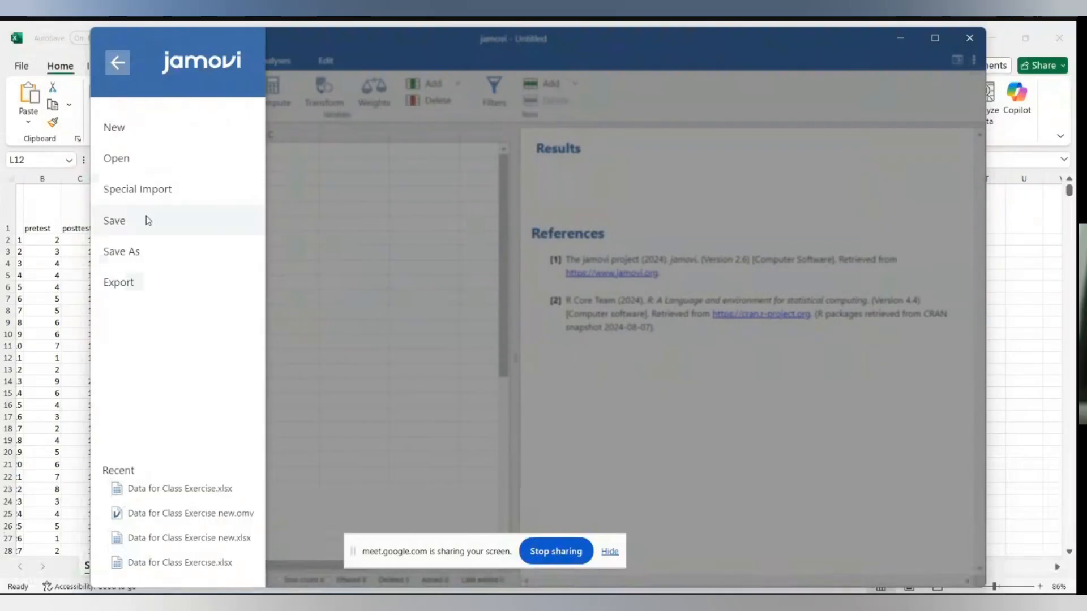
pyautogui.click(150, 167)
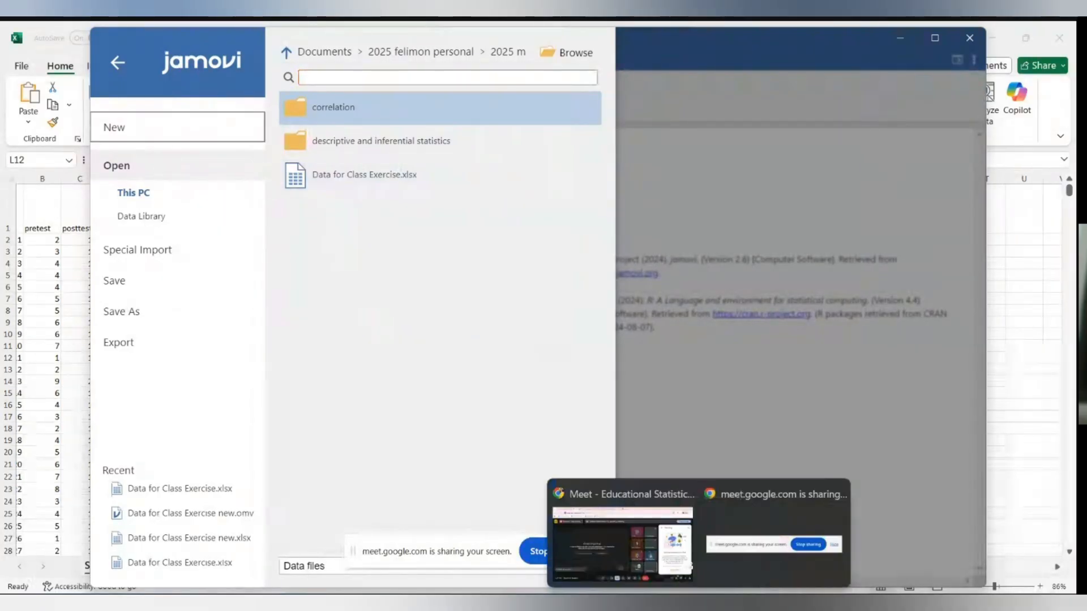
pyautogui.click(611, 543)
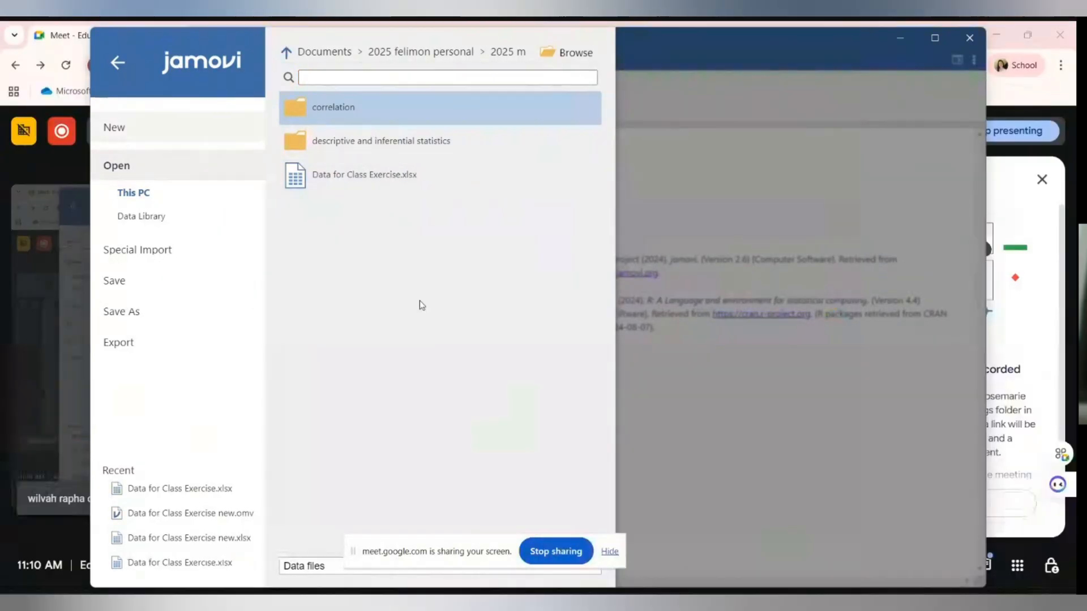
pyautogui.click(368, 180)
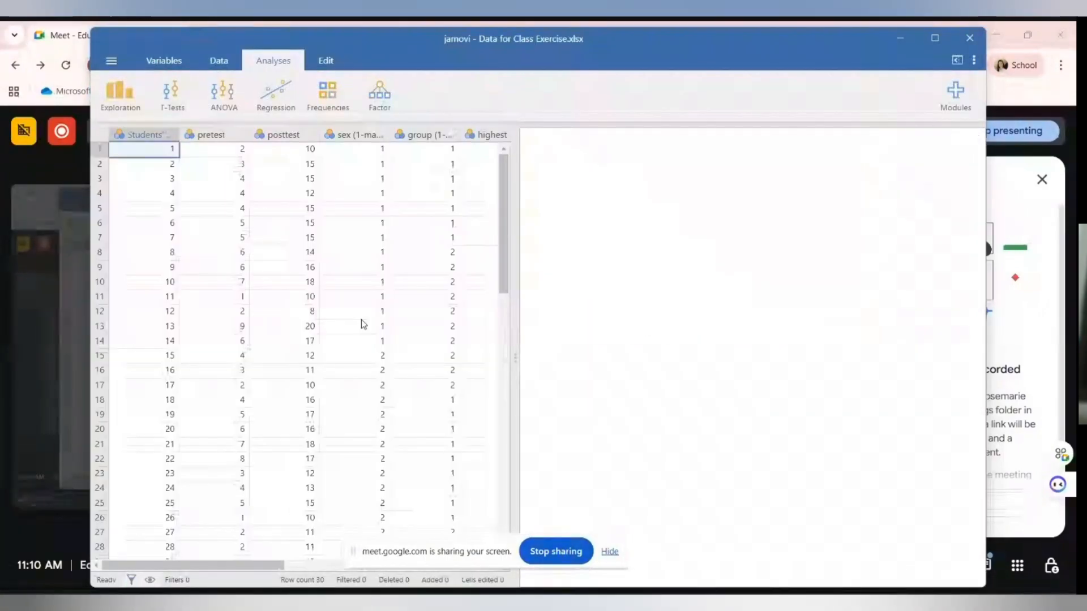
# Widen the data area beside the results and set the pretest variable's measure type to Continuous
pyautogui.moveTo(522, 283); pyautogui.dragTo(754, 344)
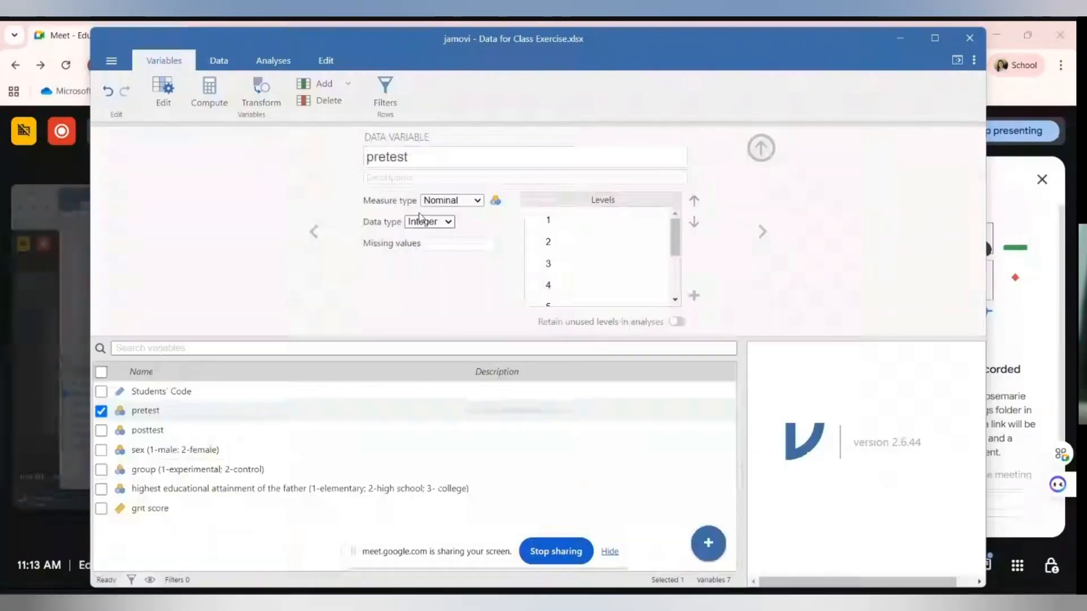
pyautogui.click(479, 201)
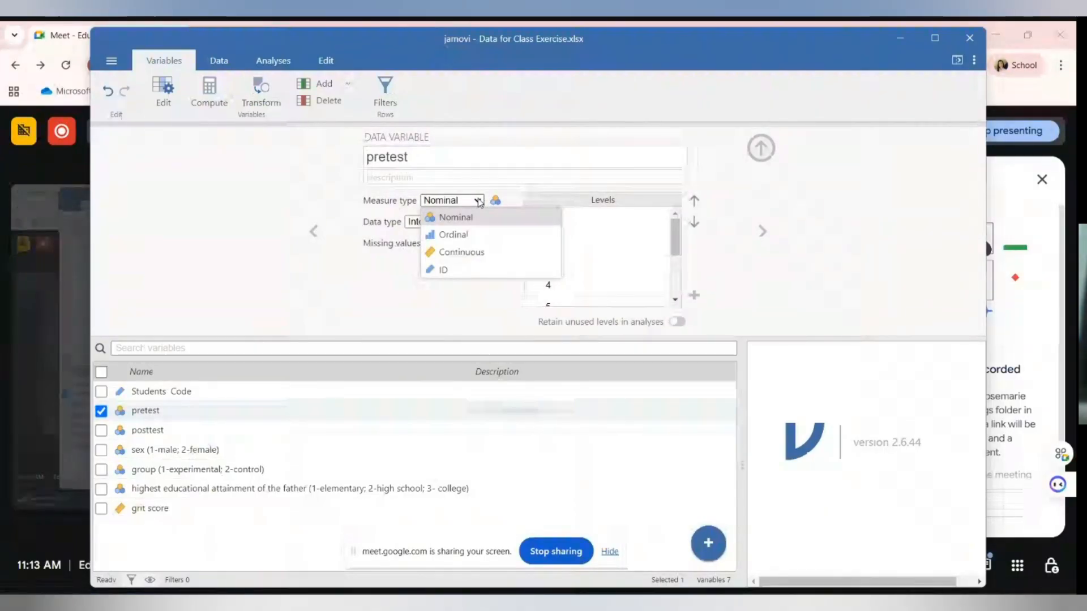
pyautogui.click(474, 254)
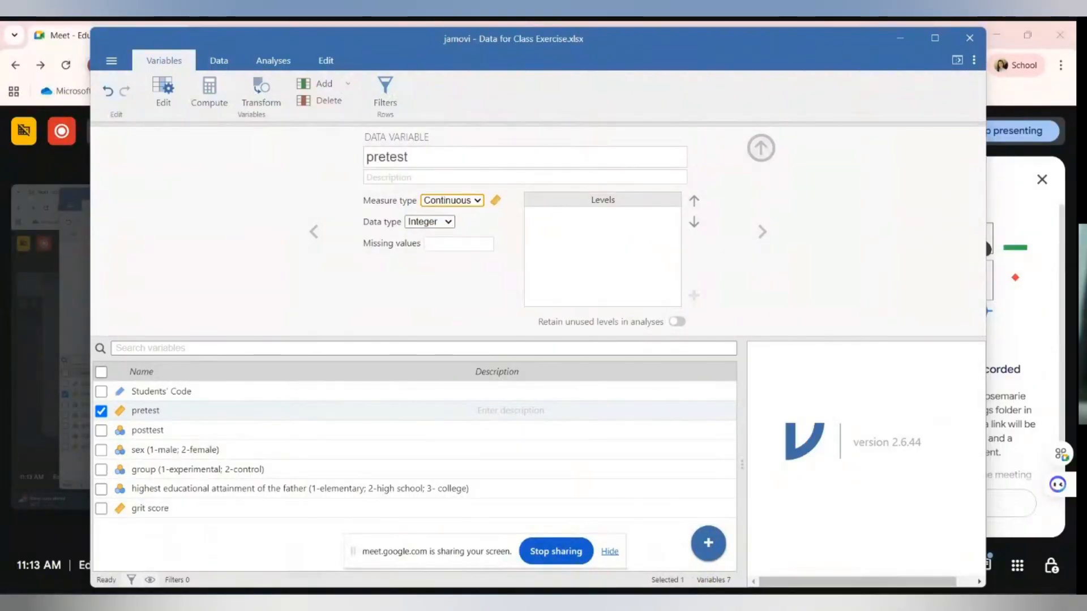
# Switch to the Excel workbook, examine the score columns including the grit scores, and return to jamovi
pyautogui.hotkey('alt', 'Tab')
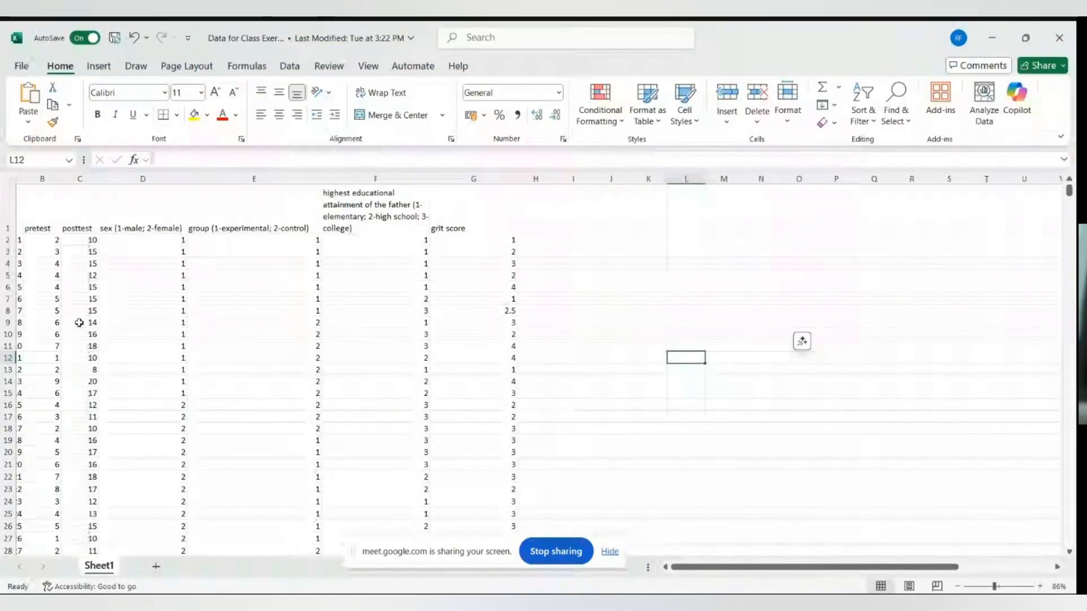
pyautogui.hscroll(-1, 79, 322)
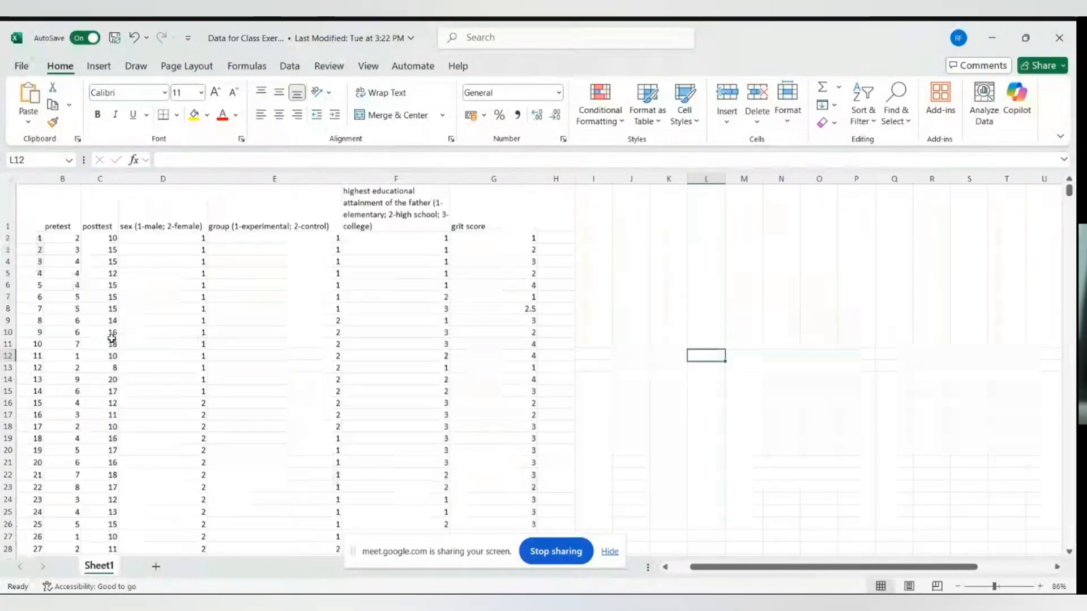
pyautogui.scroll(2, 522, 326)
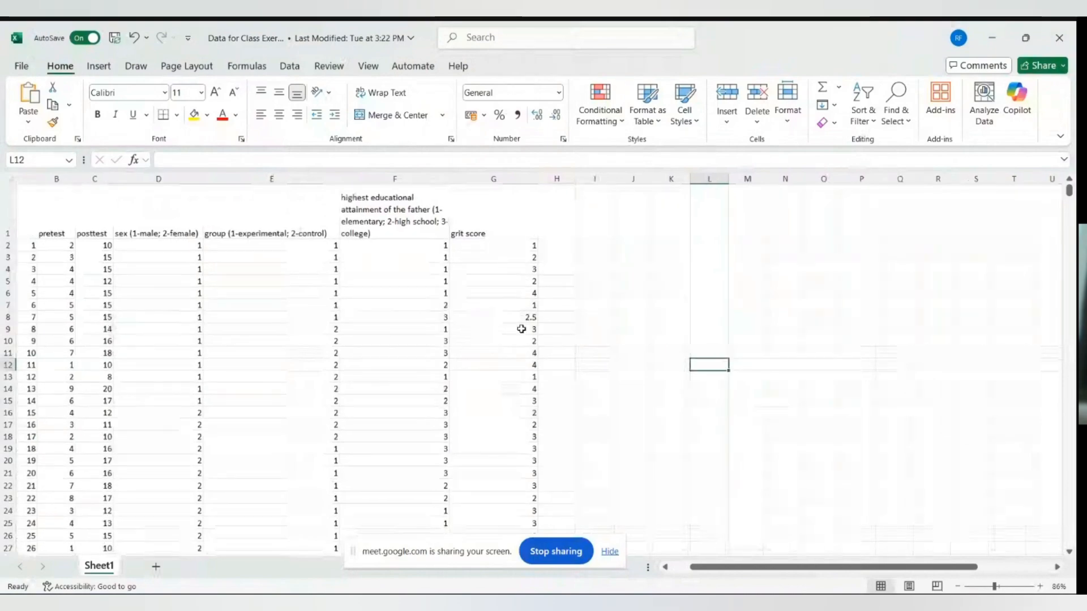
pyautogui.scroll(8, 520, 328)
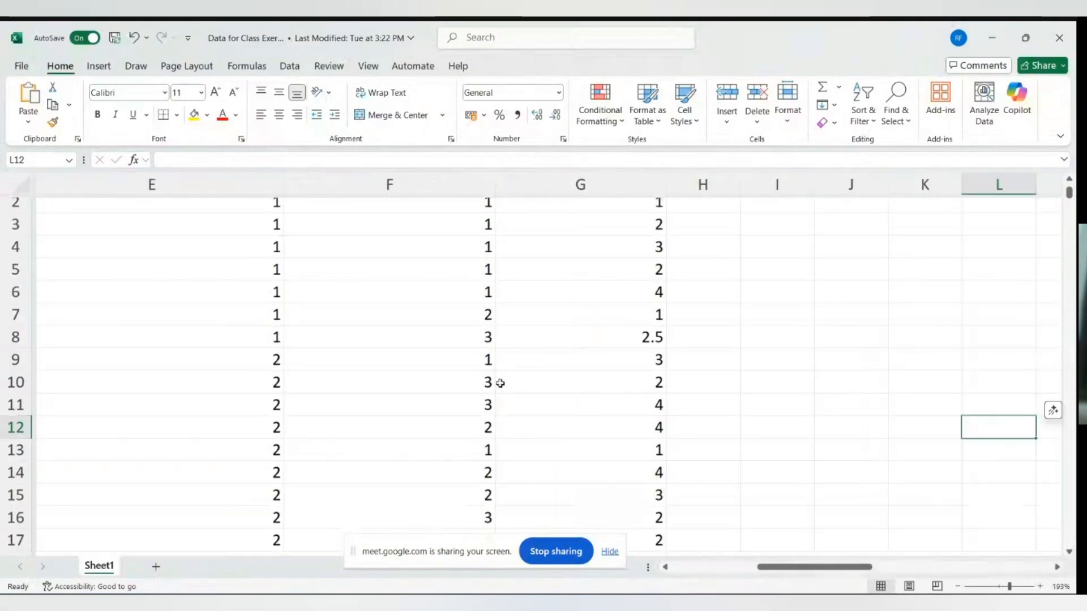
pyautogui.scroll(-8, 500, 383)
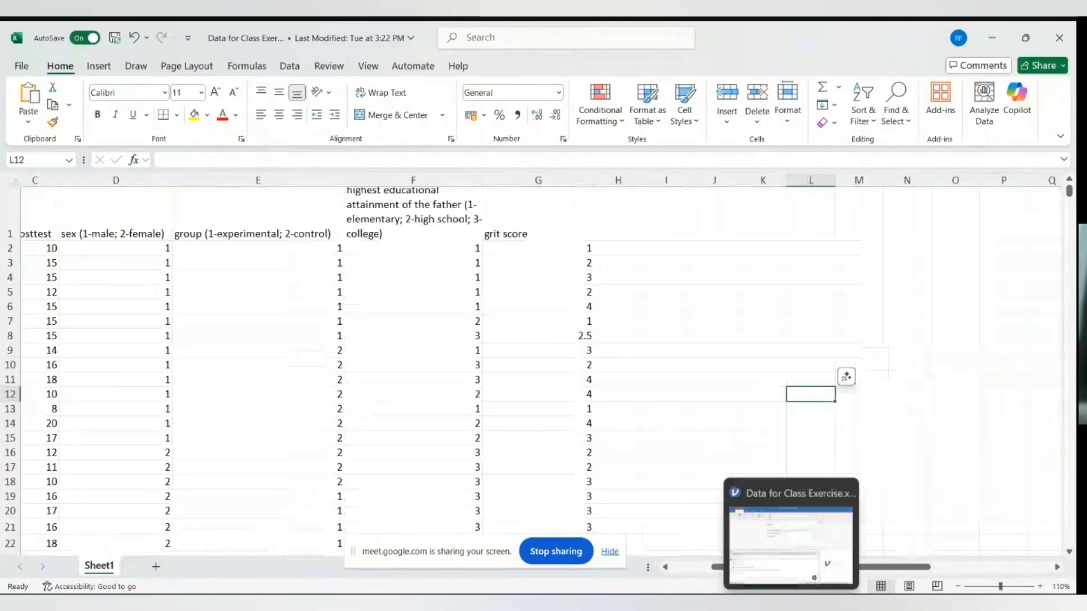
pyautogui.click(791, 543)
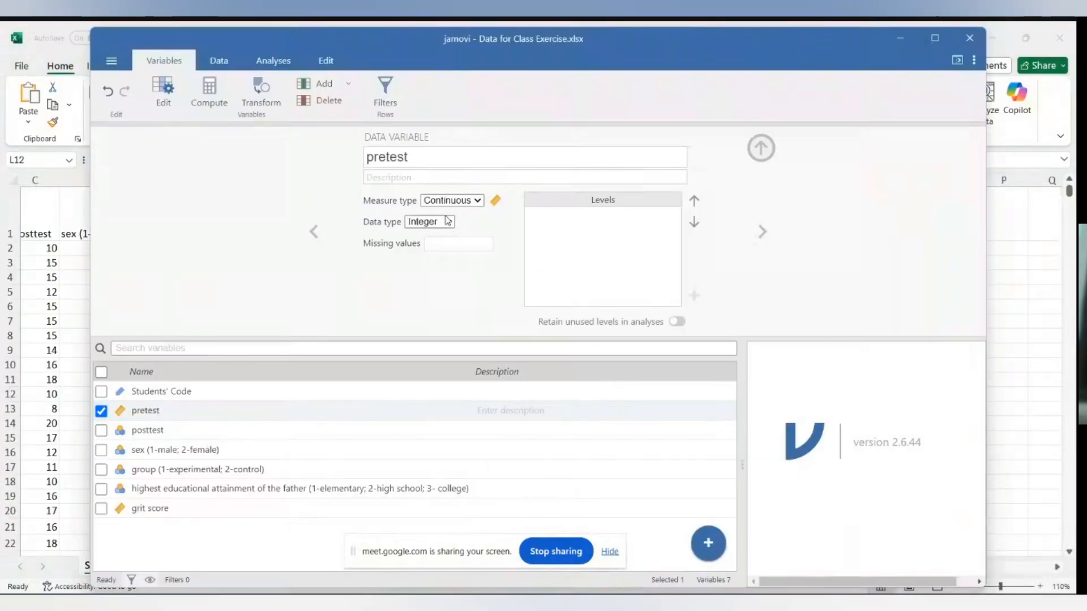
# Check the pretest variable's missing values setting, and set the posttest variable's measure type to Continuous
pyautogui.click(472, 244)
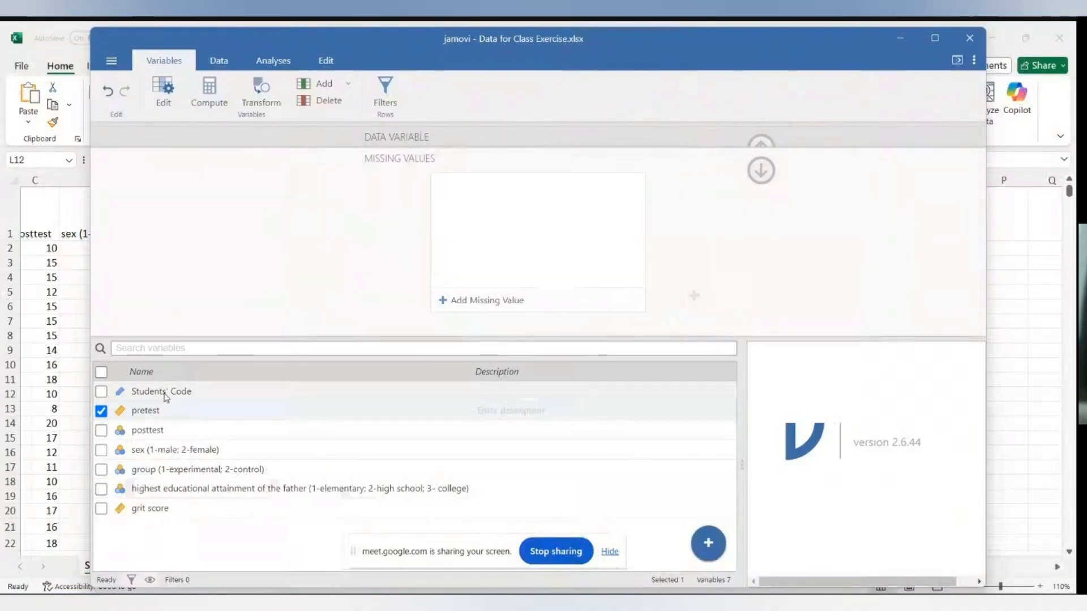
pyautogui.click(163, 433)
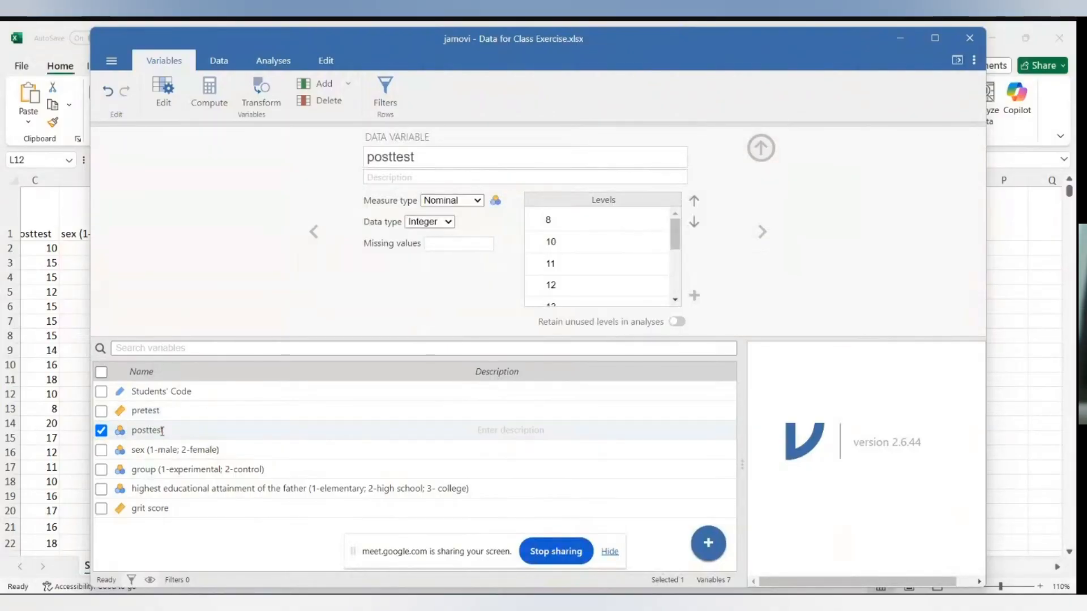
pyautogui.click(170, 411)
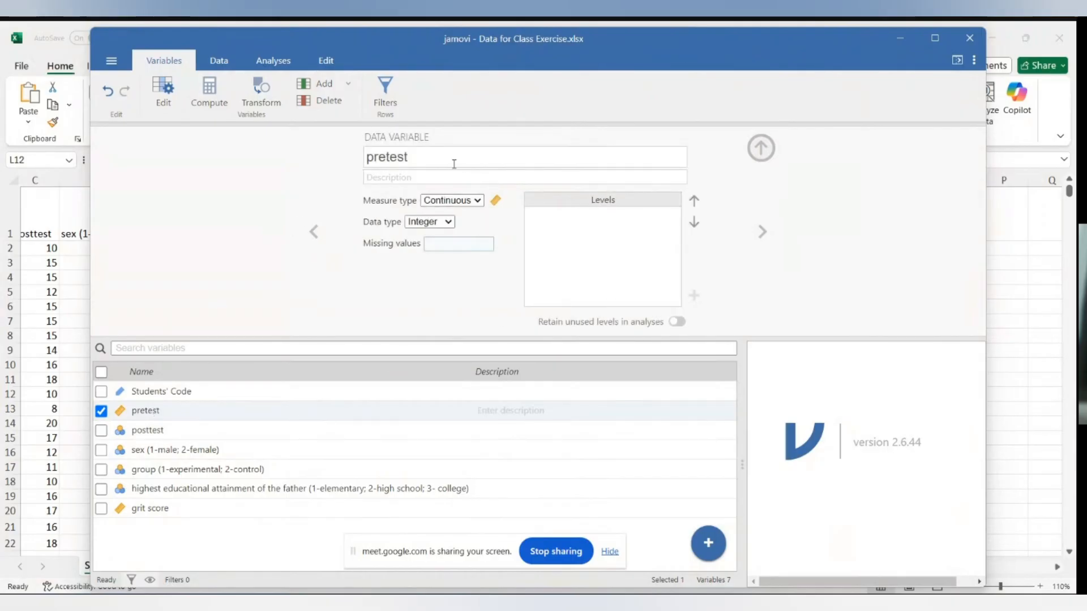
pyautogui.click(149, 431)
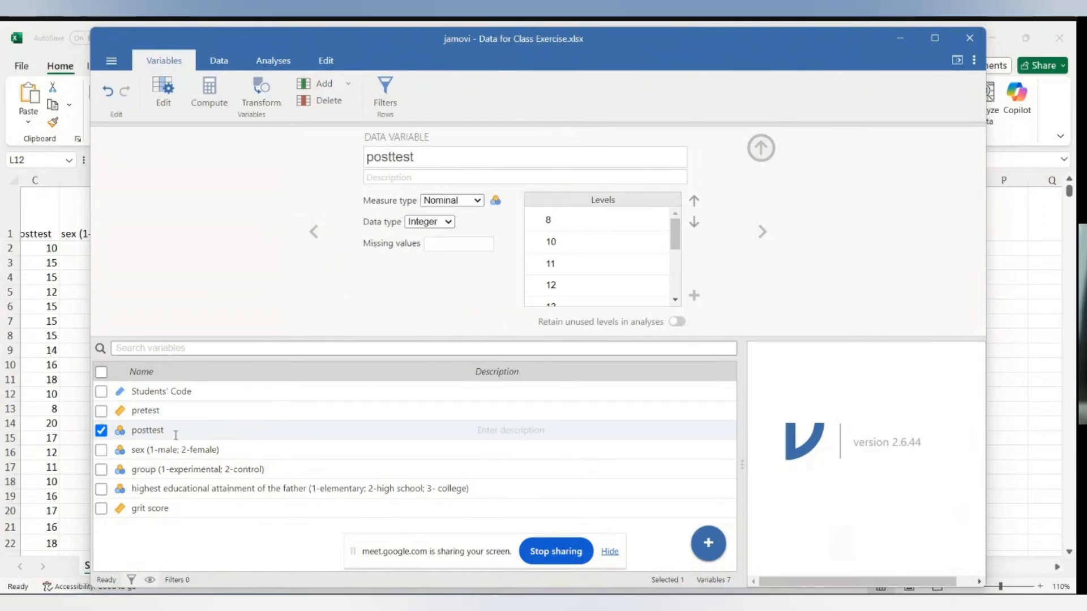
pyautogui.click(473, 203)
pyautogui.click(464, 252)
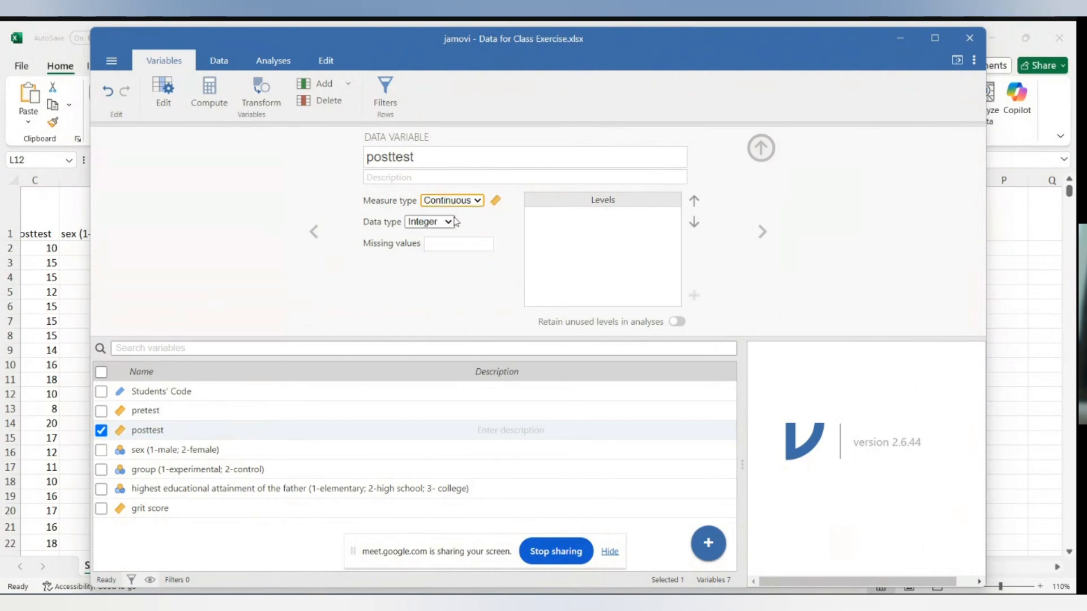
# Label level 1 of the sex variable as "1 male" and level 2 as "2 female"
pyautogui.click(185, 451)
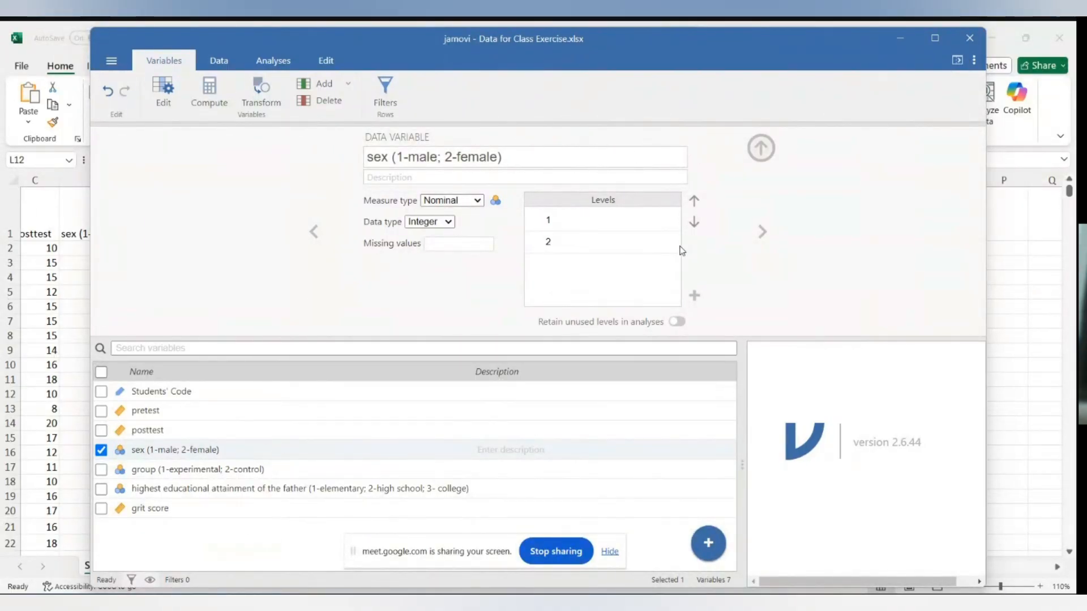
pyautogui.click(578, 219)
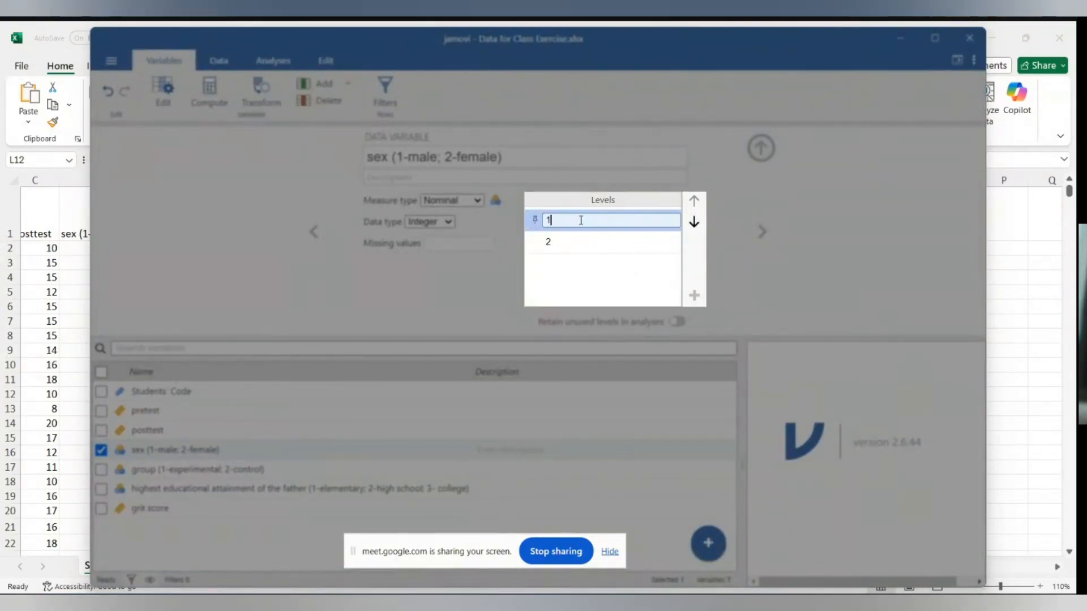
pyautogui.write('male')
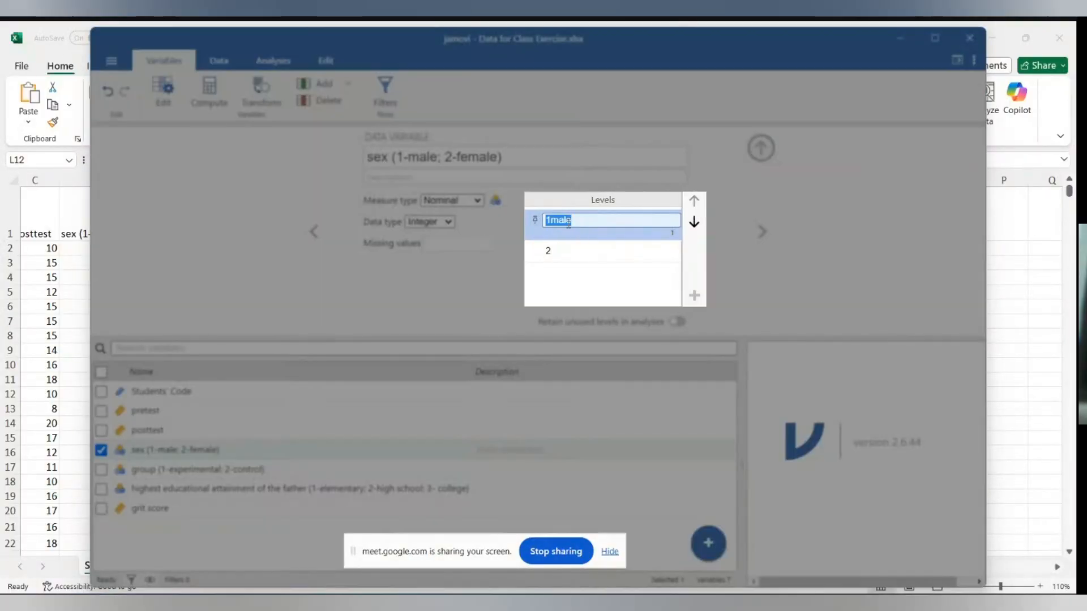
pyautogui.click(576, 252)
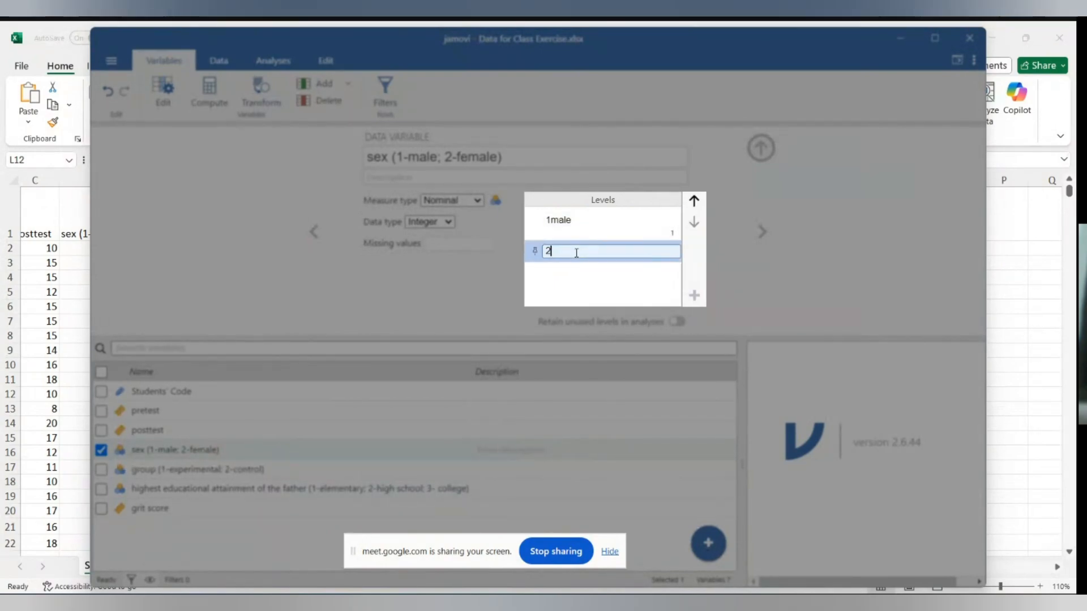
pyautogui.click(589, 220)
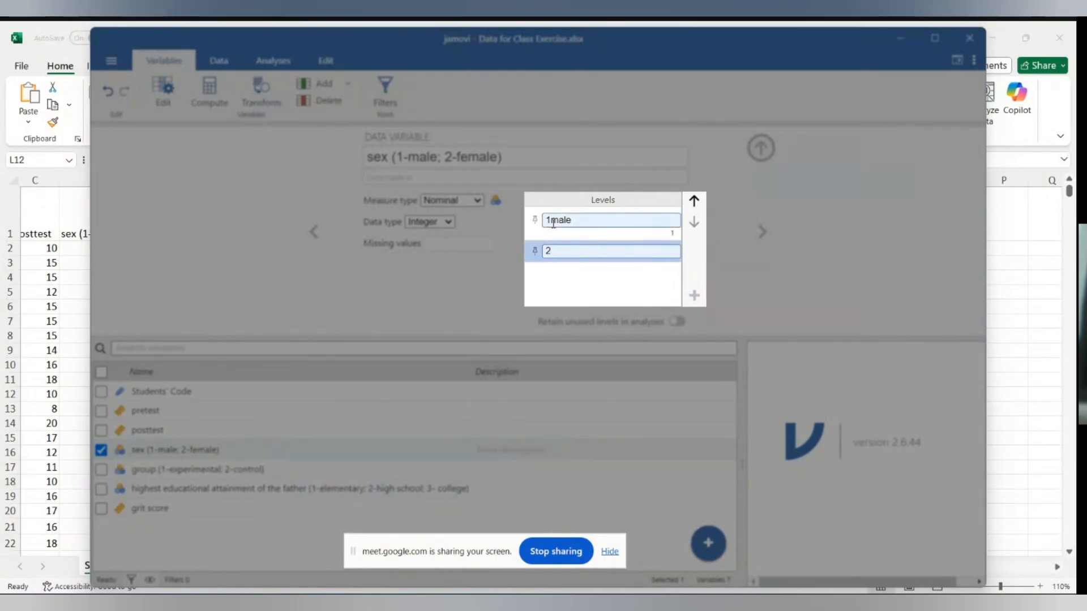
pyautogui.click(594, 221)
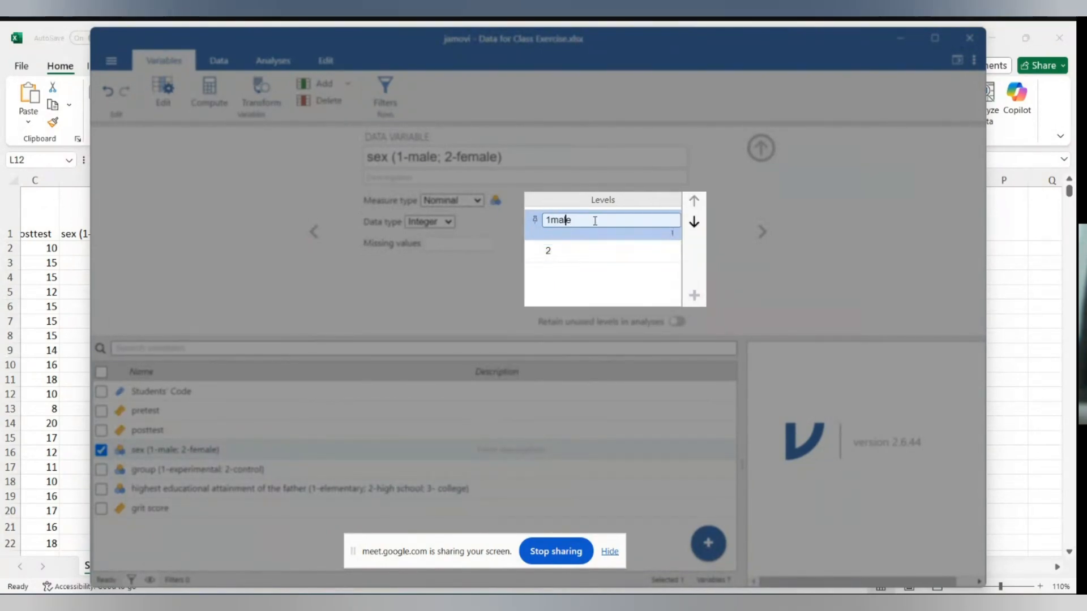
pyautogui.press('Left')
pyautogui.press('Left')
pyautogui.press('Left')
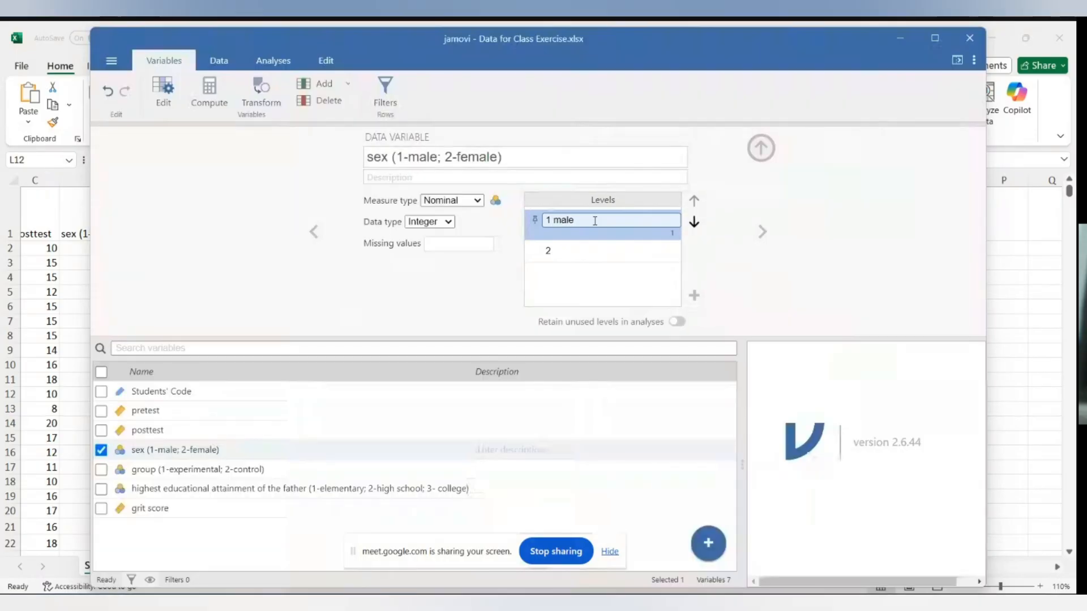
pyautogui.click(578, 249)
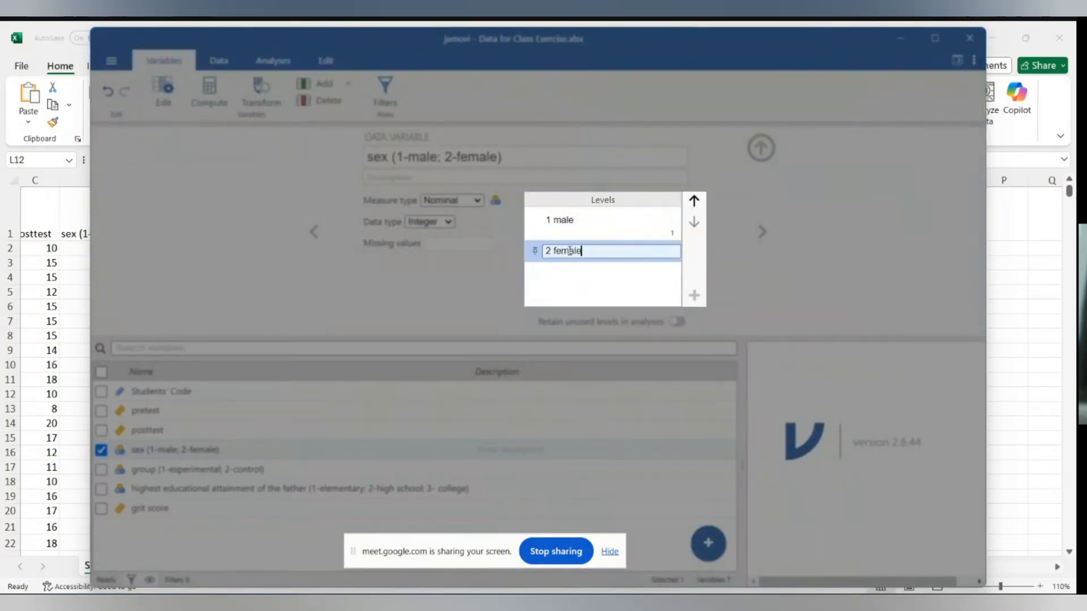
pyautogui.write('female')
pyautogui.press('Return')
# Relabel level 1 of the sex variable as "male" and level 2 as "female"
pyautogui.click(544, 221)
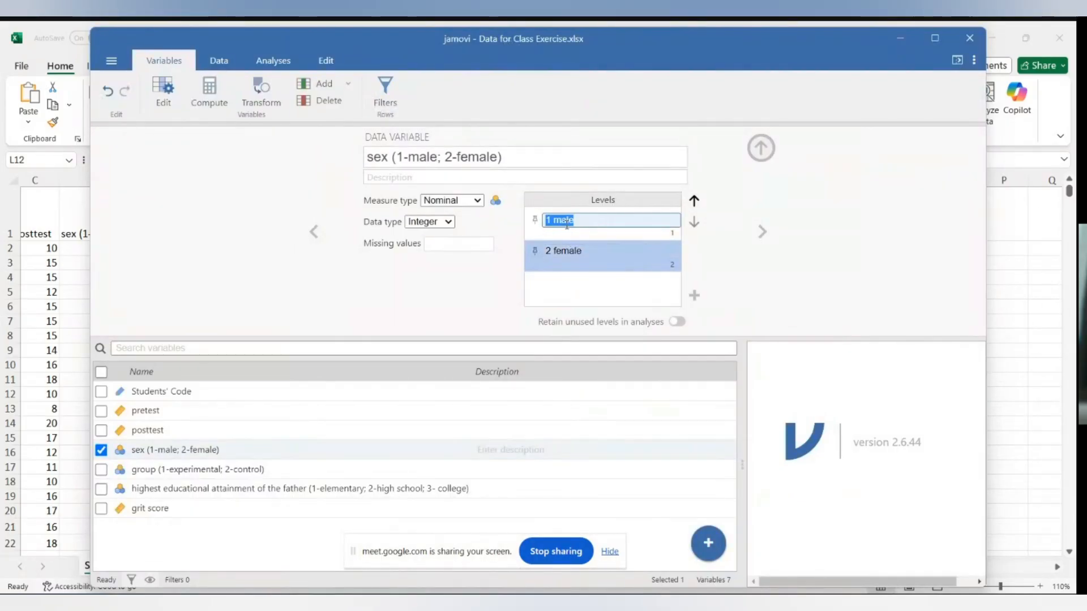
pyautogui.write('male')
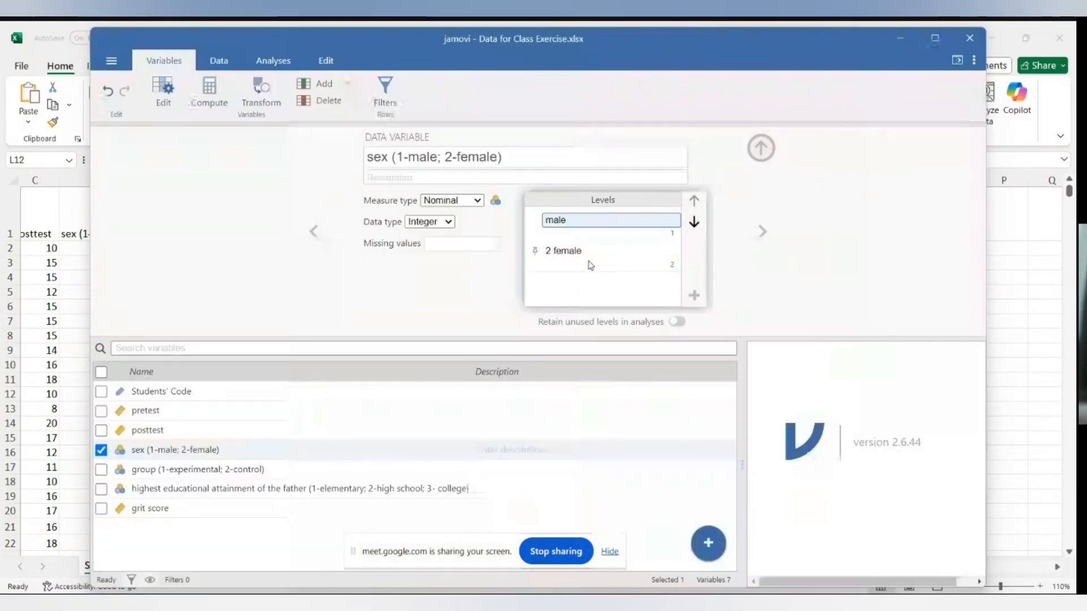
pyautogui.click(590, 260)
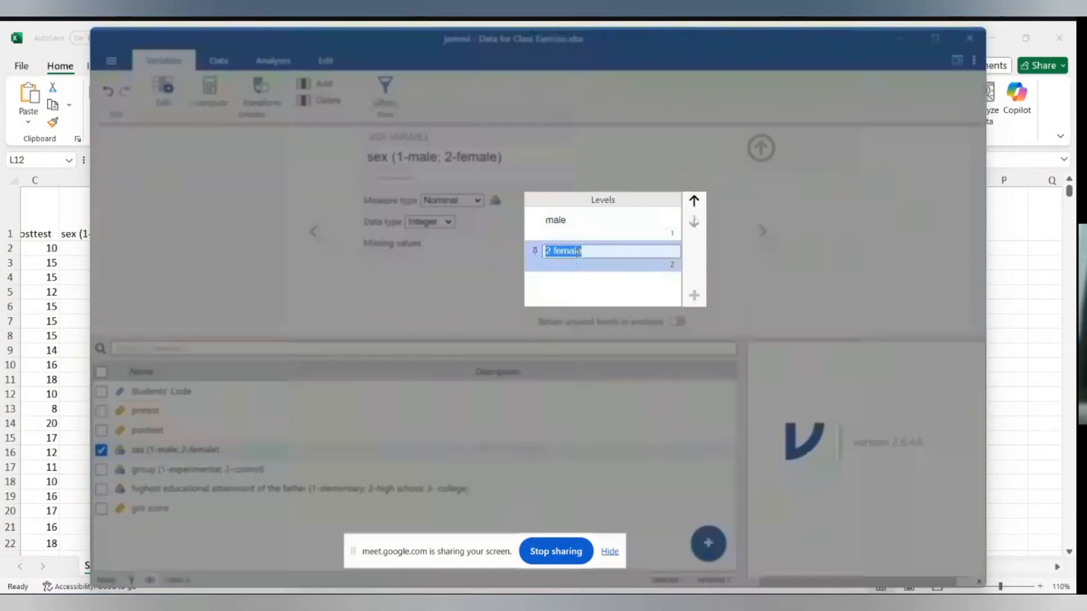
pyautogui.click(552, 250)
pyautogui.press('BackSpace')
pyautogui.press('BackSpace')
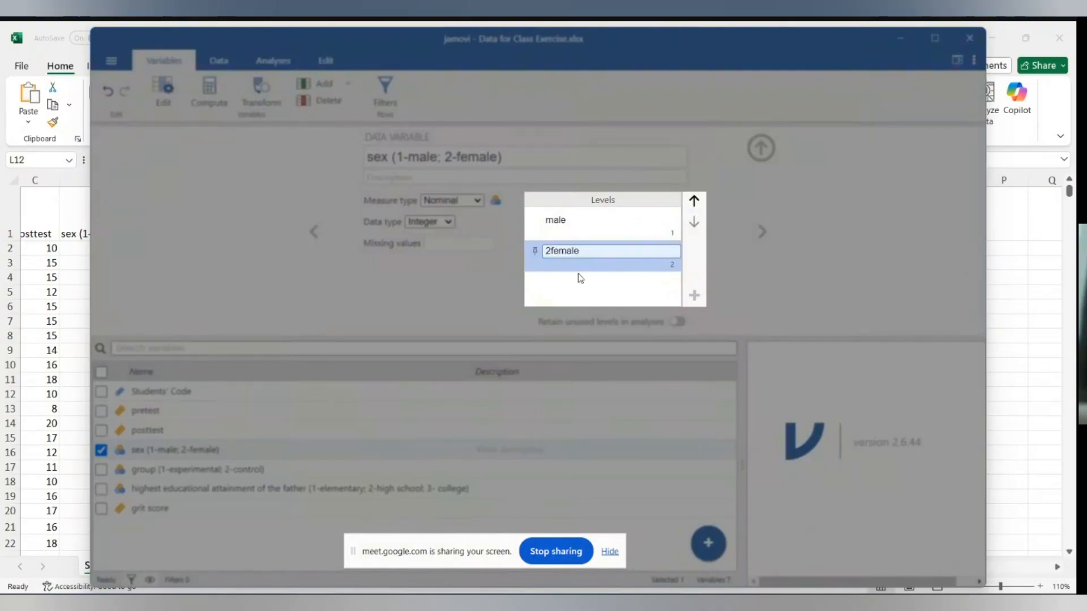
pyautogui.click(580, 277)
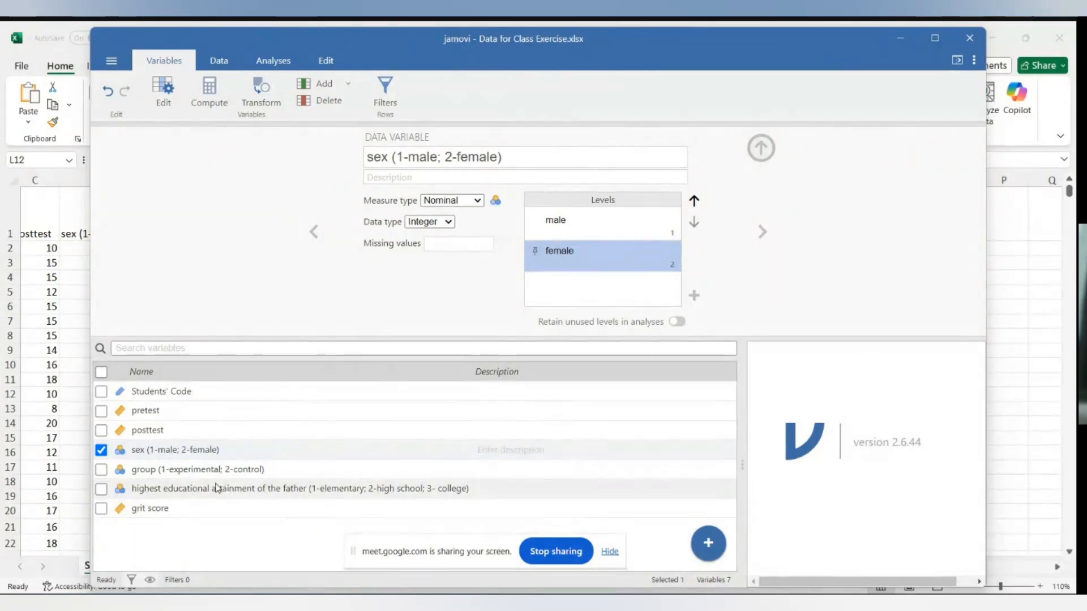
# Label level 1 of the group variable as "experimental" and level 2 as "control"
pyautogui.click(186, 473)
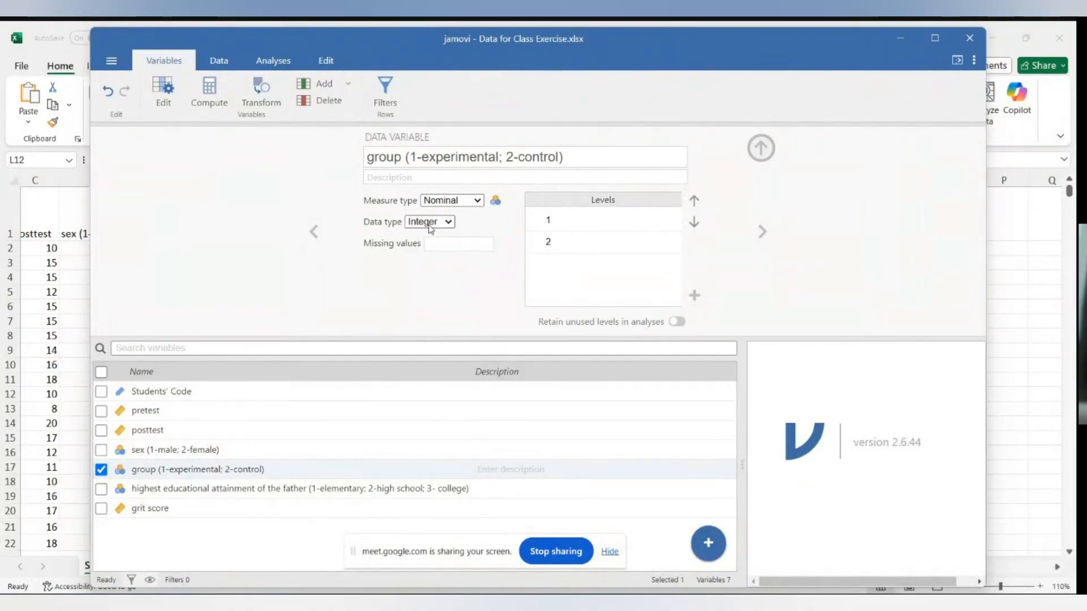
pyautogui.click(587, 226)
pyautogui.click(581, 219)
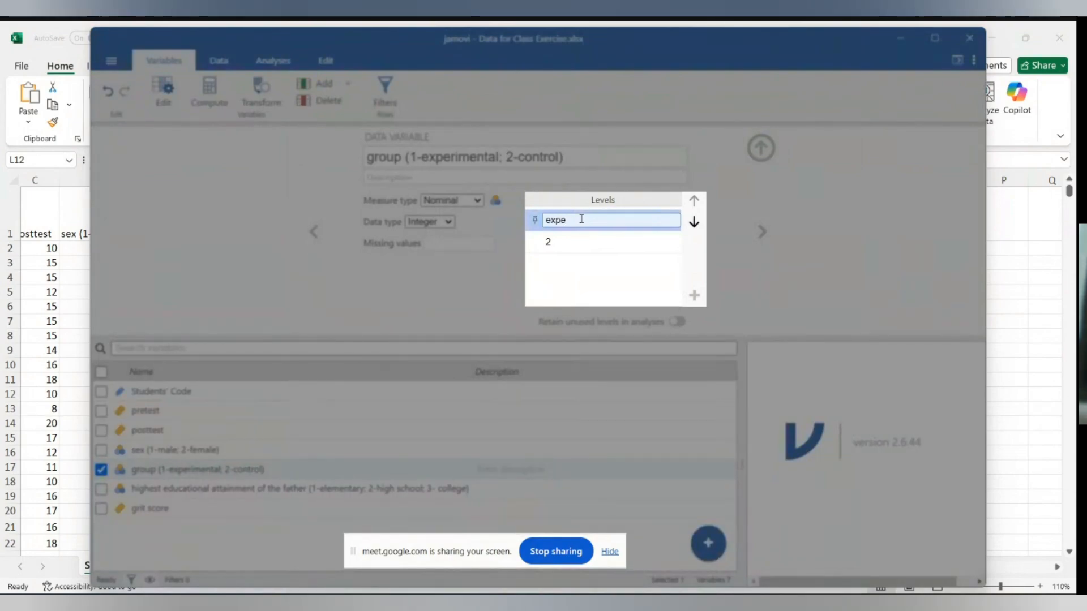
pyautogui.write('experimental')
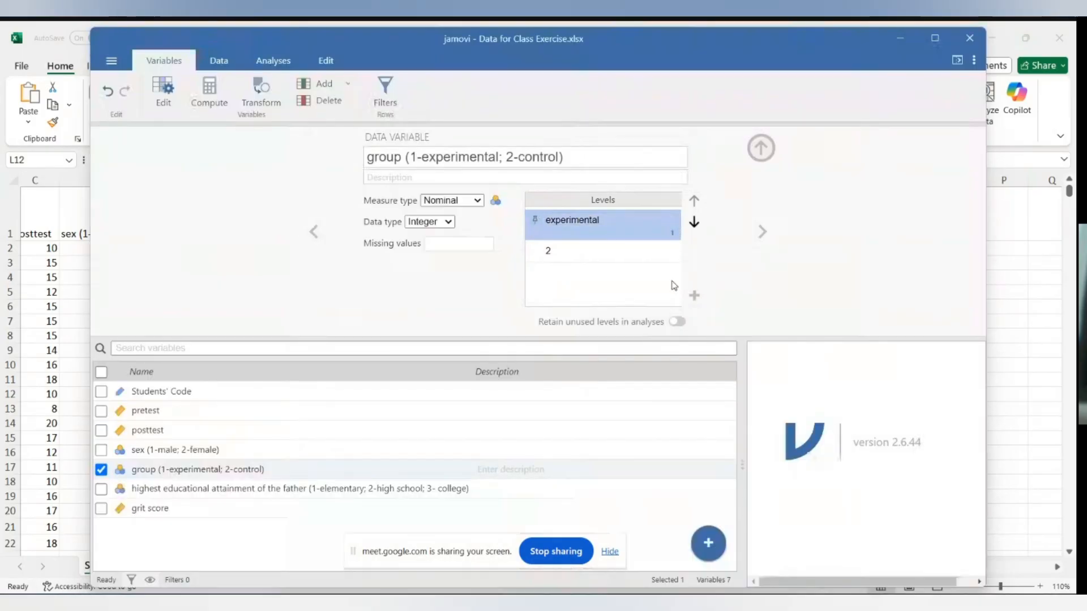
pyautogui.click(602, 251)
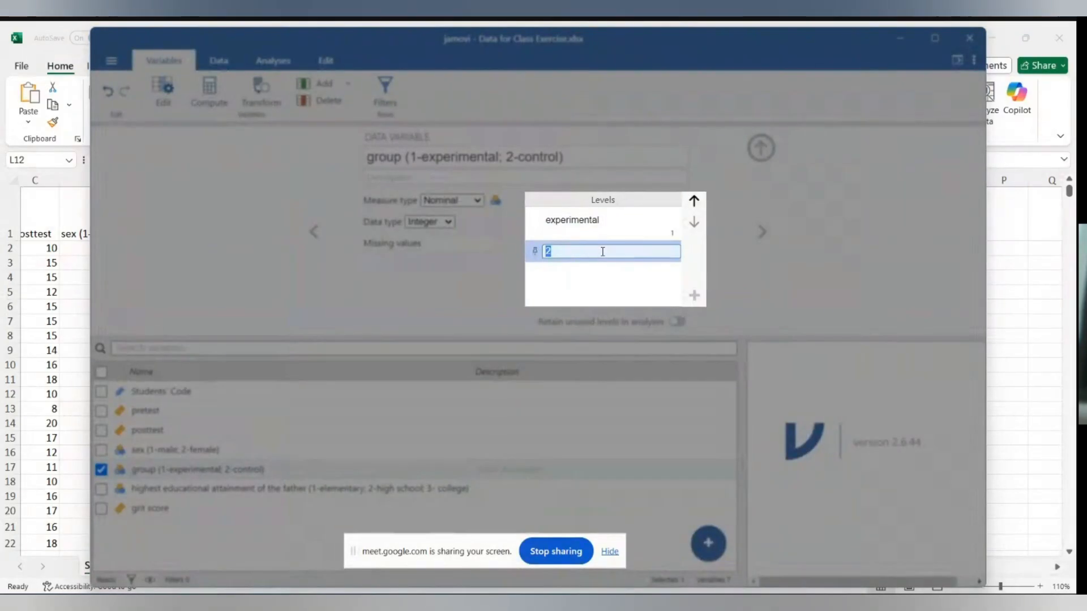
pyautogui.write('control')
pyautogui.press('Return')
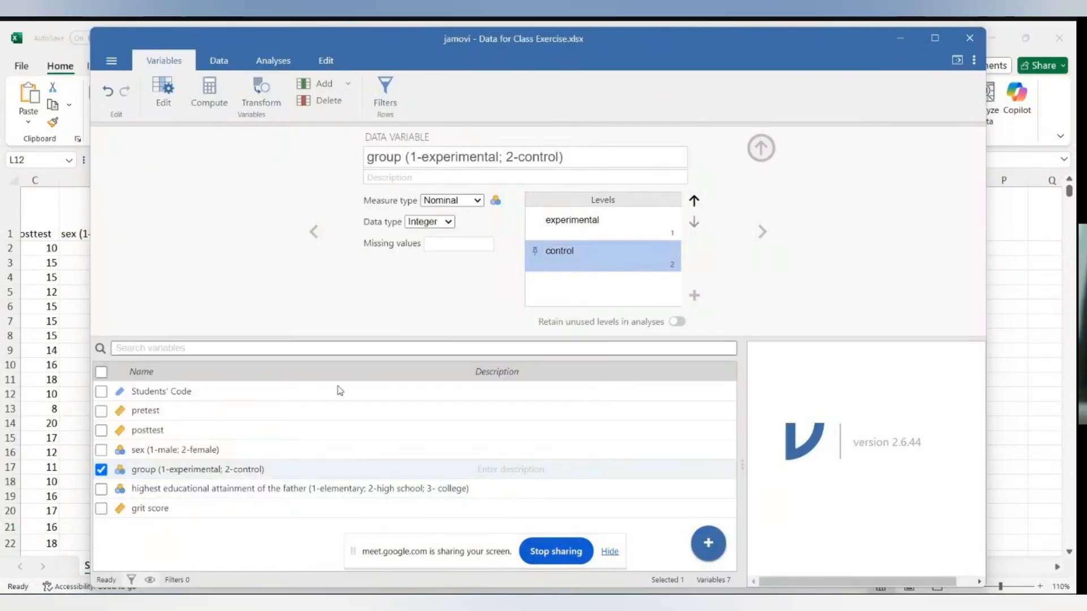
# Set the measure type of the father's highest educational attainment variable to Ordinal
pyautogui.click(217, 490)
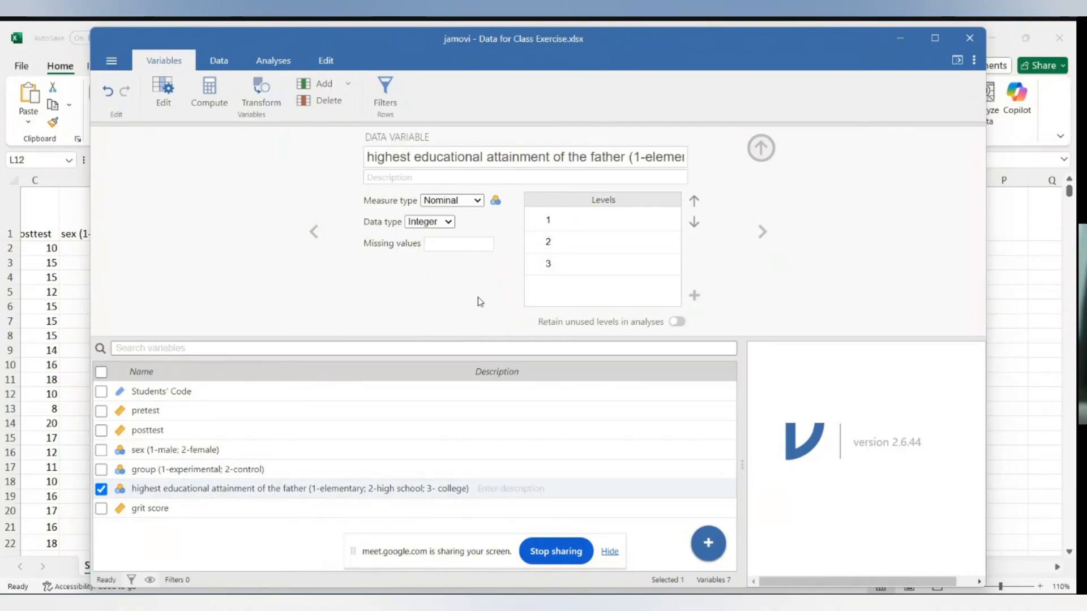
pyautogui.click(479, 202)
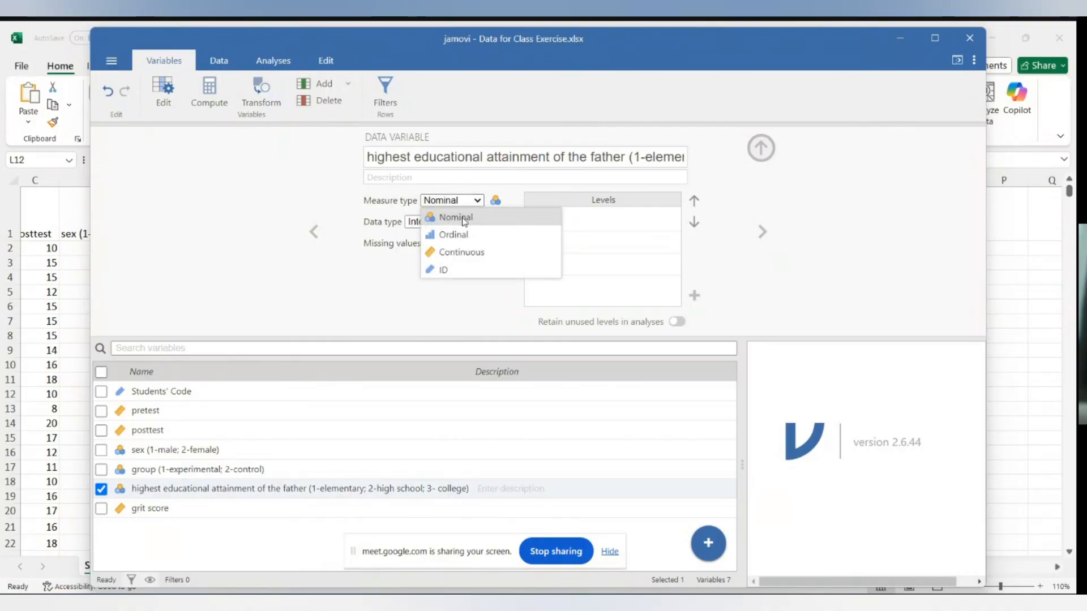
pyautogui.click(467, 236)
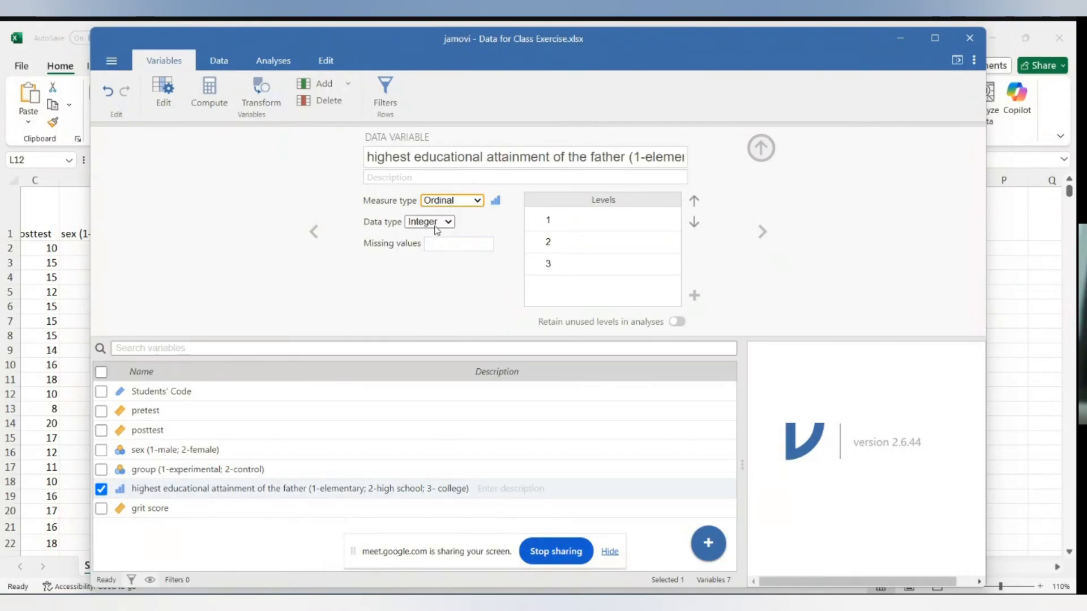
# Label levels 1, 2 and 3 of the father's educational attainment variable as "elementary", "high school" and "college"
pyautogui.click(617, 222)
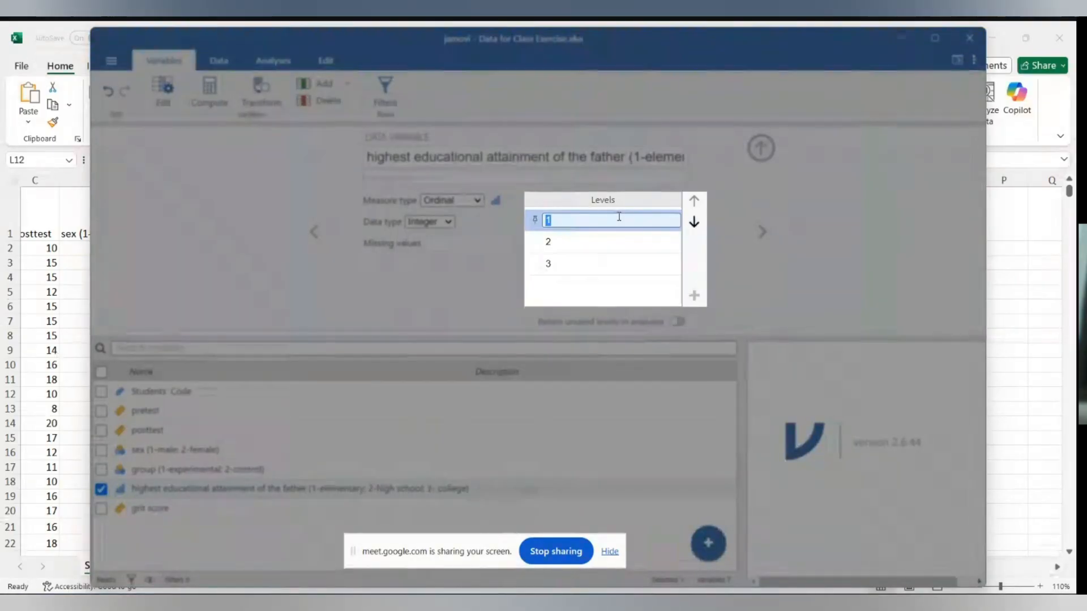
pyautogui.write('elementary')
pyautogui.press('Return')
pyautogui.click(667, 156)
pyautogui.click(668, 156)
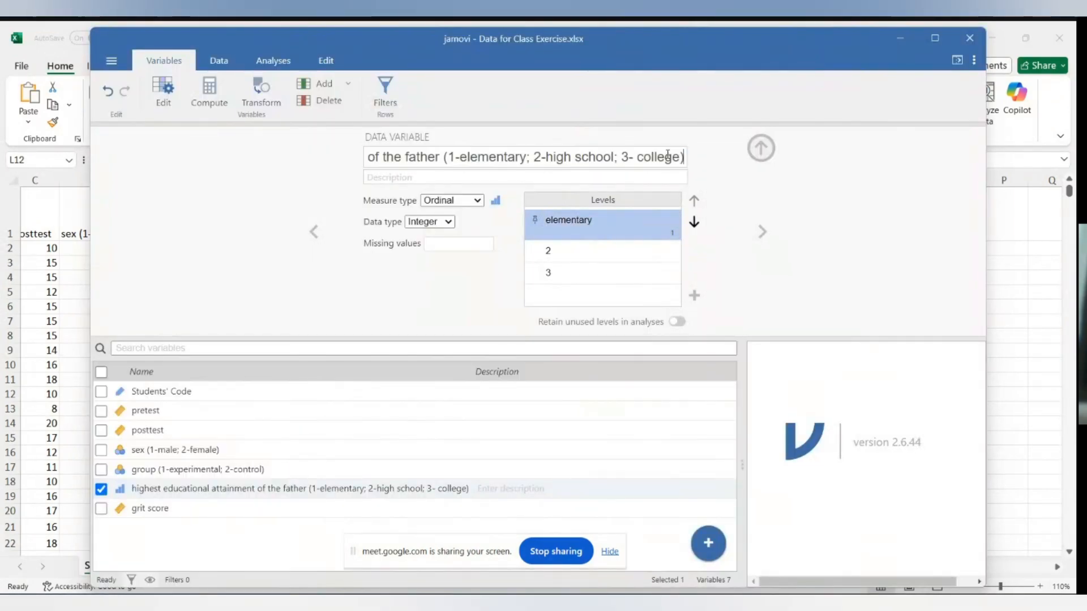
pyautogui.click(604, 256)
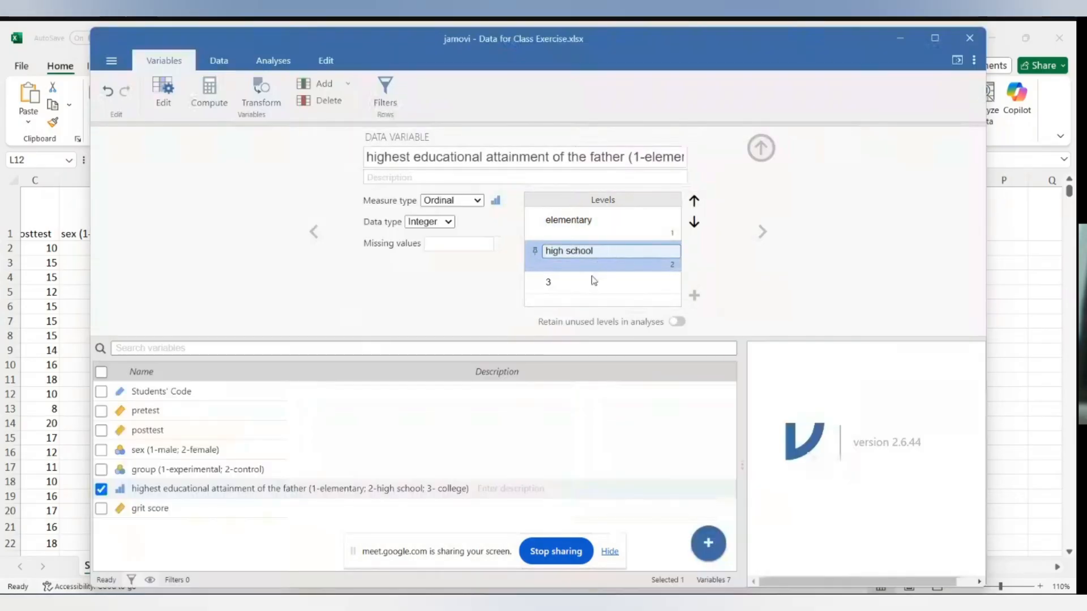
pyautogui.click(586, 284)
pyautogui.write('co')
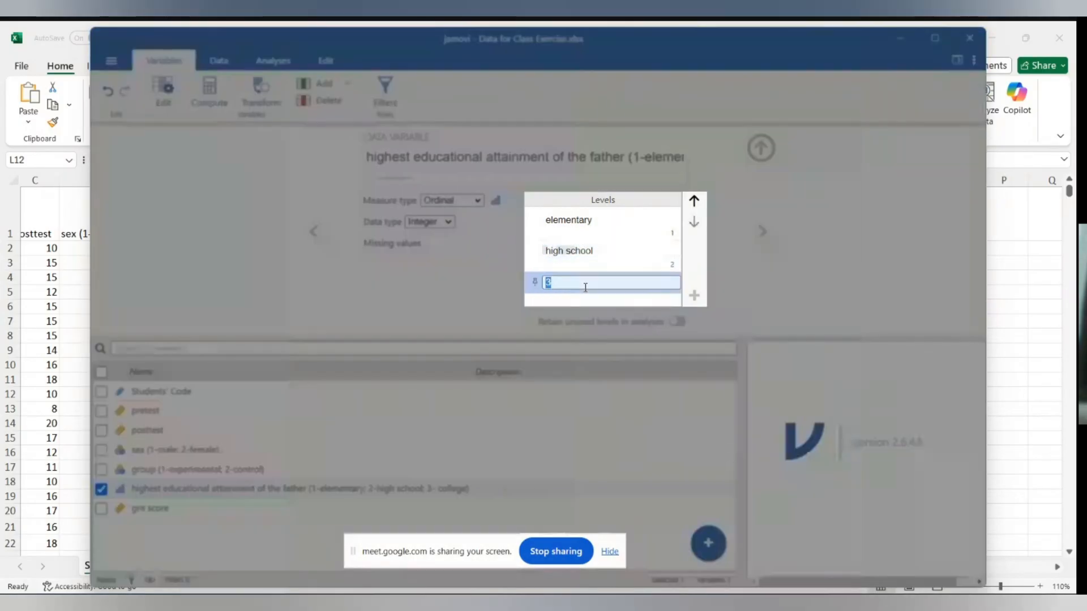
pyautogui.write('llege')
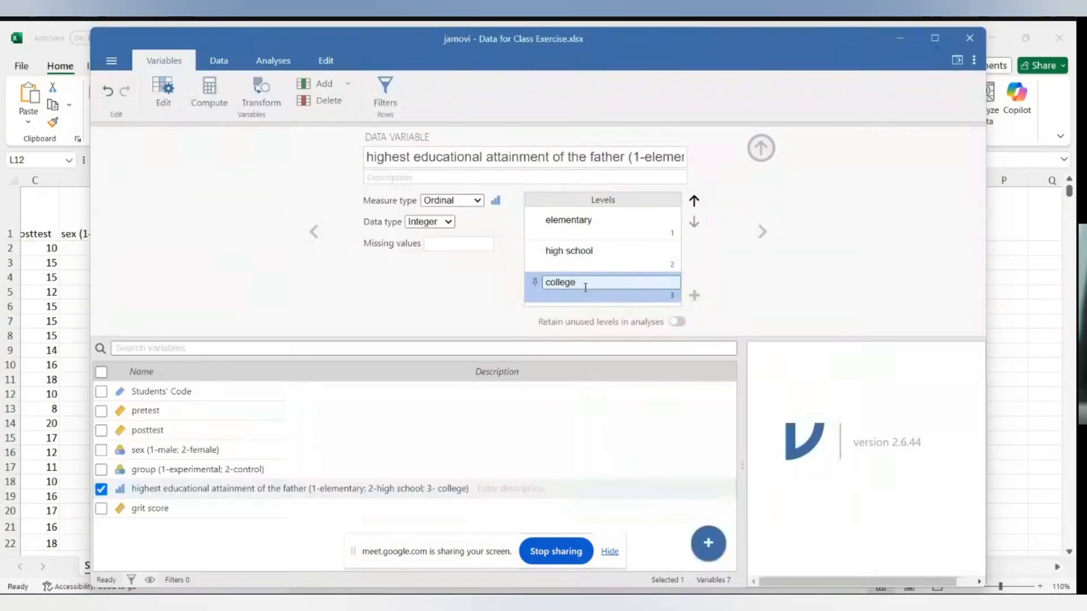
pyautogui.press('Return')
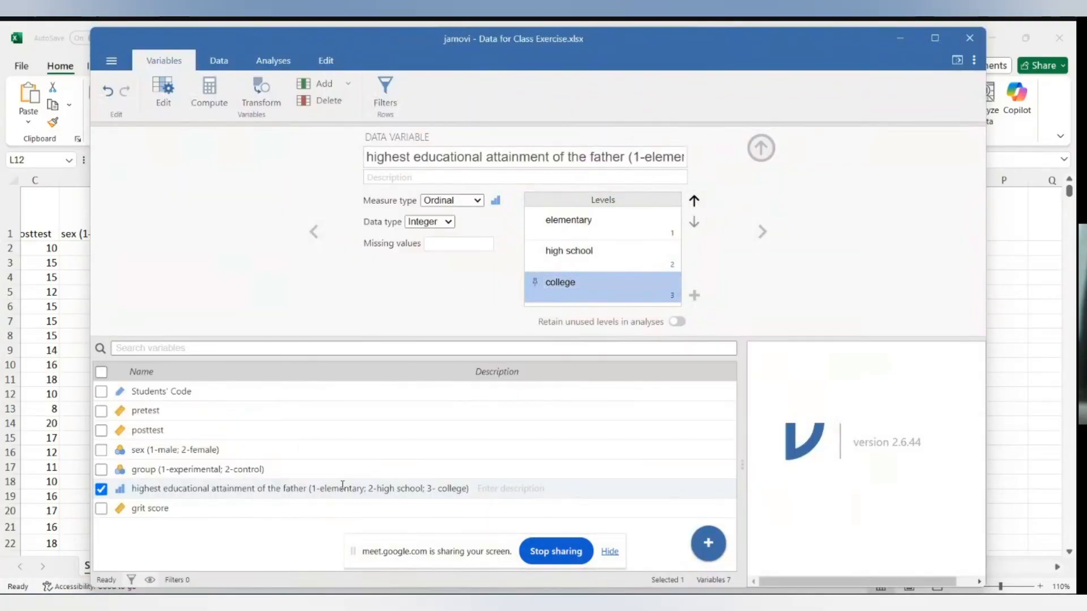
# Set the grit score variable's measure type to Continuous and check its data type setting
pyautogui.click(148, 509)
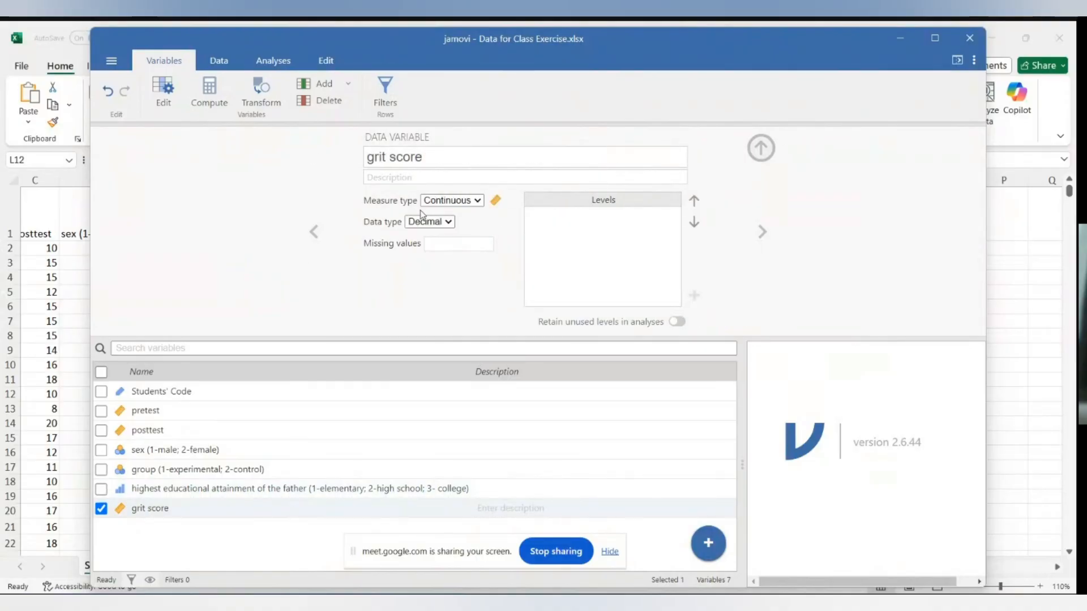
pyautogui.click(477, 201)
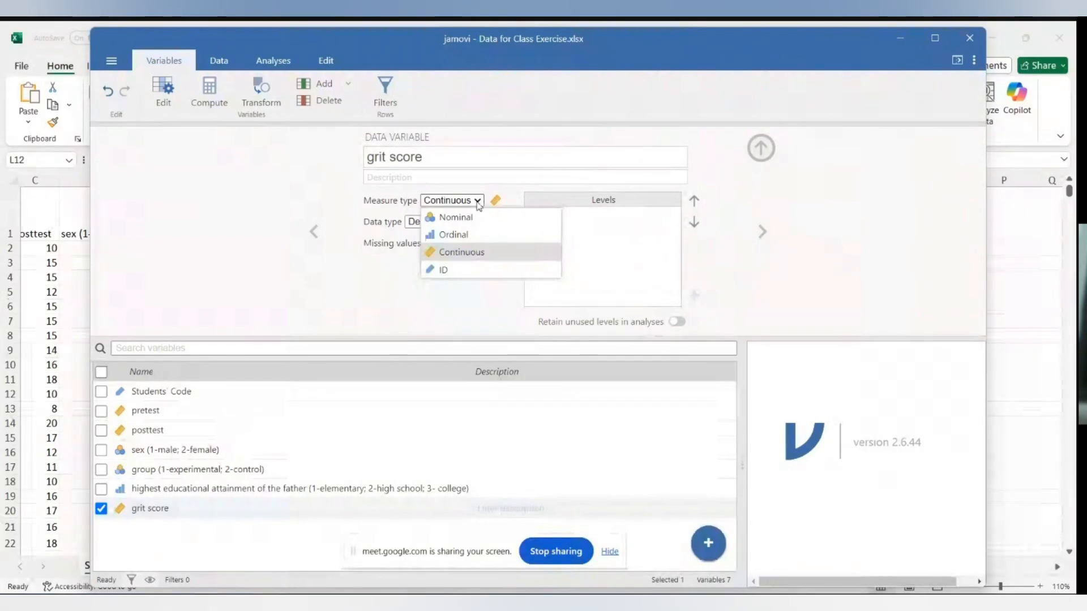
pyautogui.click(484, 256)
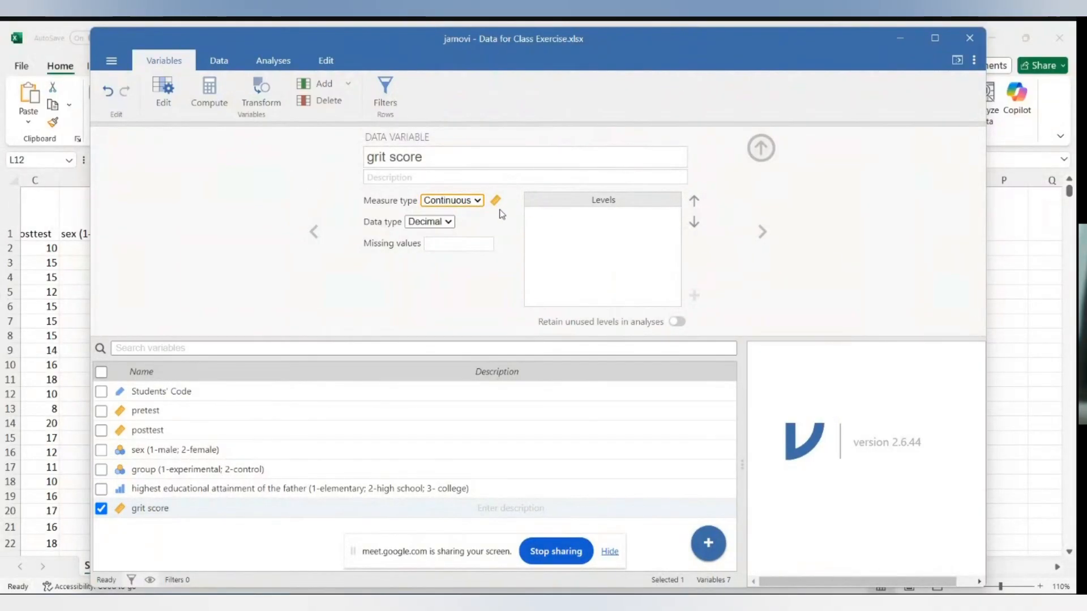
pyautogui.click(441, 224)
pyautogui.click(445, 246)
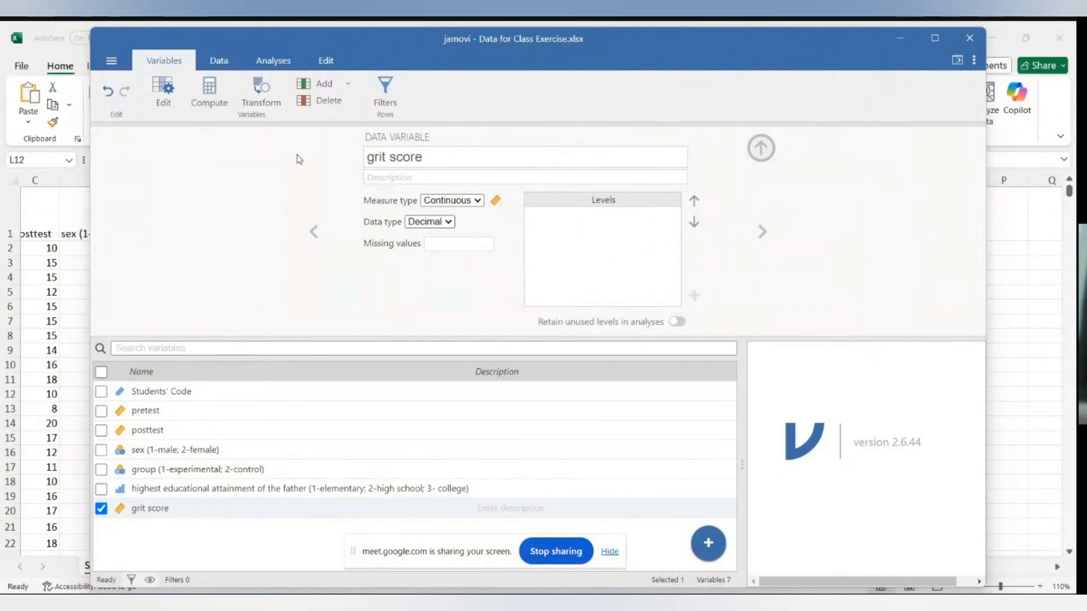
# Show the data spreadsheet with the labelled values and close the variable setup area above it
pyautogui.click(223, 65)
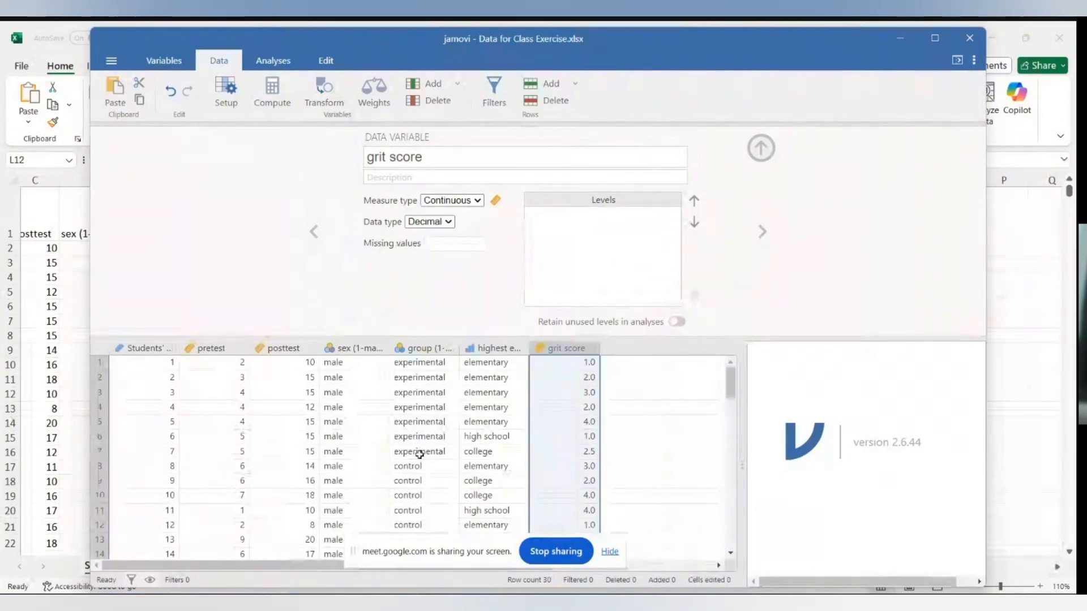
pyautogui.scroll(-1, 419, 453)
pyautogui.scroll(1, 420, 452)
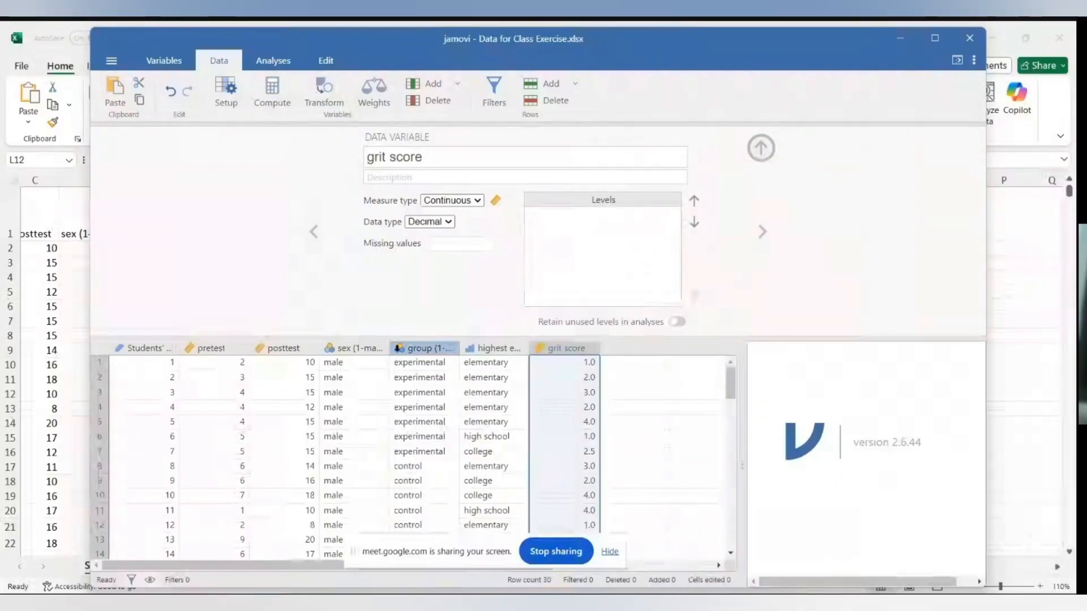
pyautogui.click(760, 149)
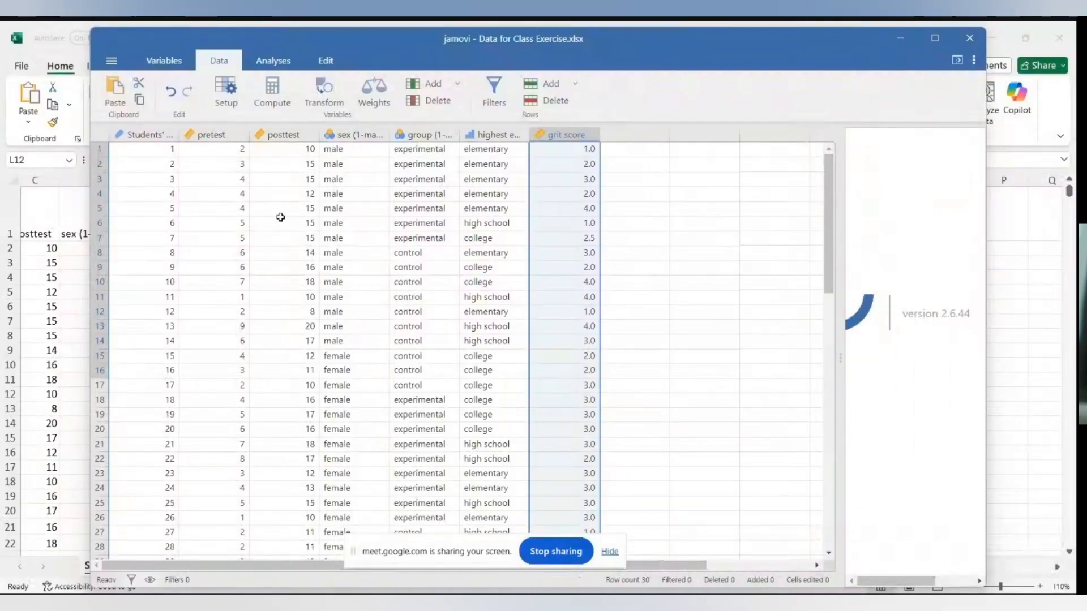
# Widen the father's educational attainment and group columns, and look through the labelled rows of the dataset
pyautogui.moveTo(531, 135); pyautogui.dragTo(573, 135)
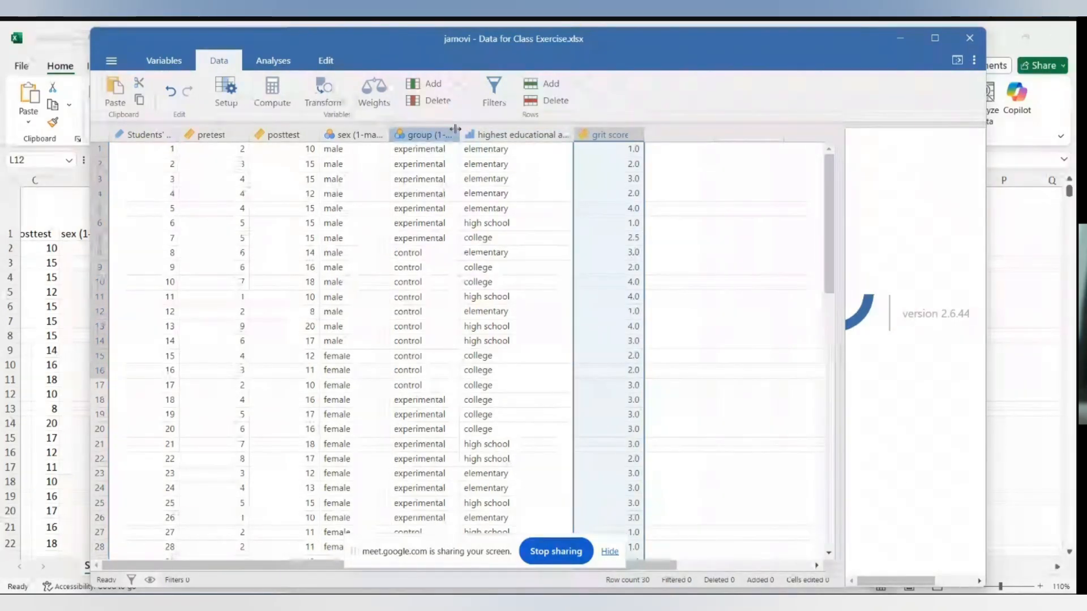
pyautogui.moveTo(455, 129); pyautogui.dragTo(498, 129)
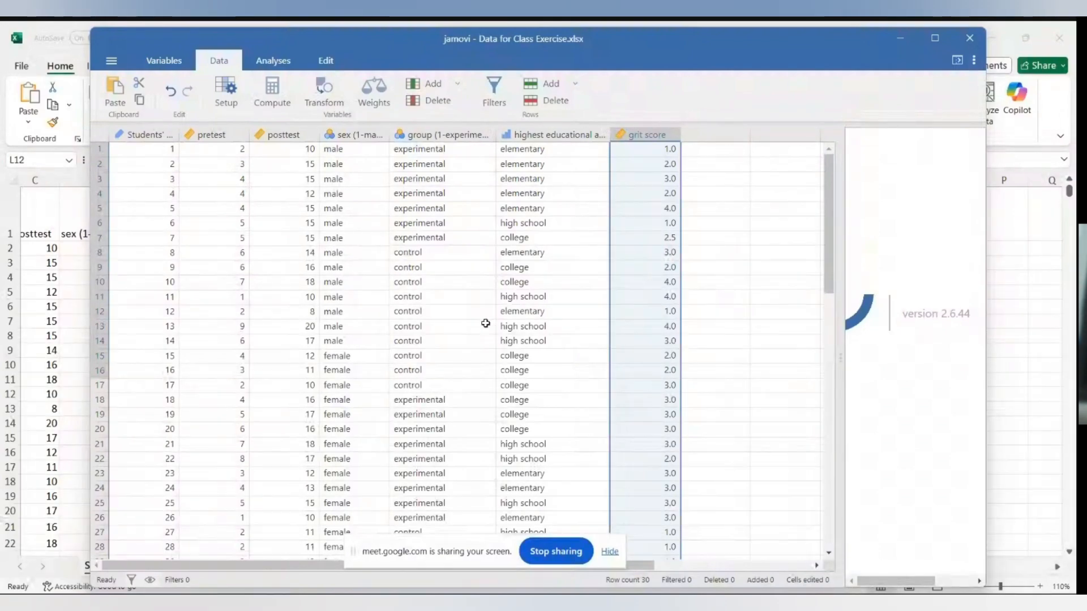
pyautogui.scroll(-3, 486, 323)
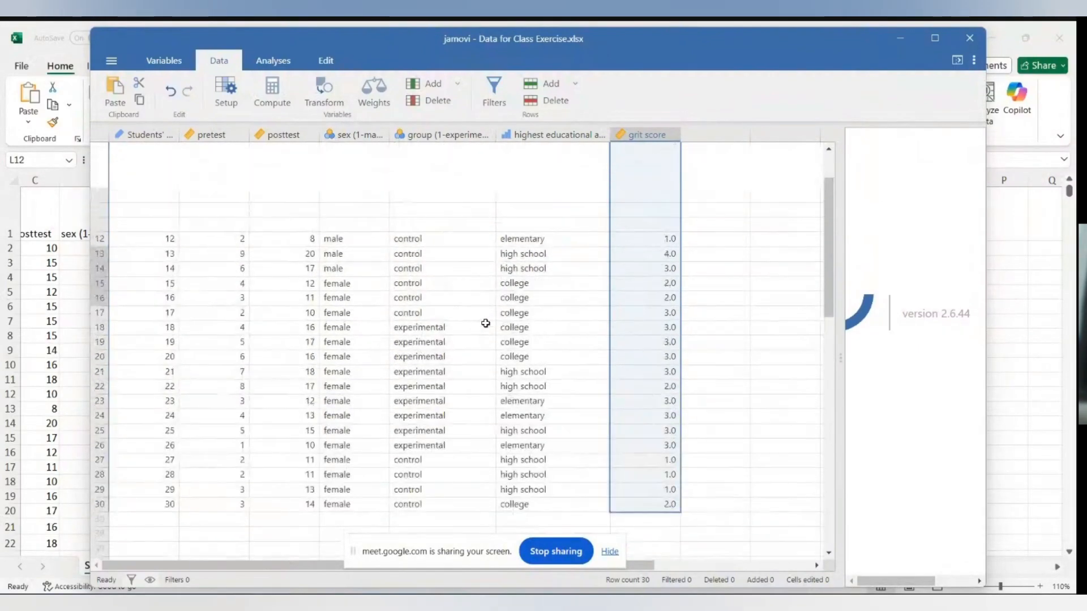
pyautogui.scroll(3, 548, 259)
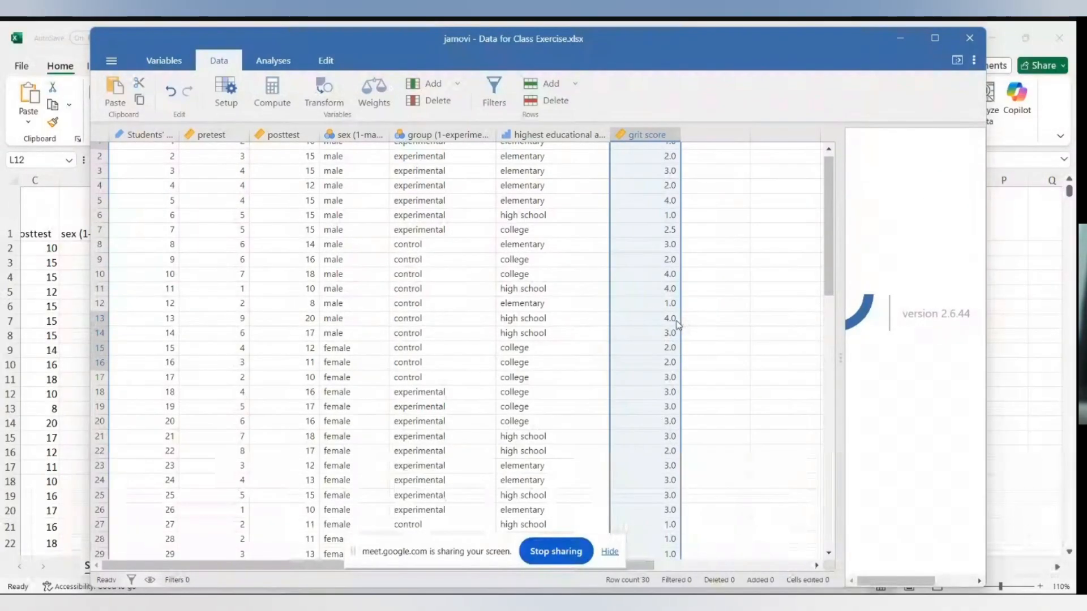
# Start saving a copy of the dataset on this PC in the jamovi file (.omv) format
pyautogui.click(112, 64)
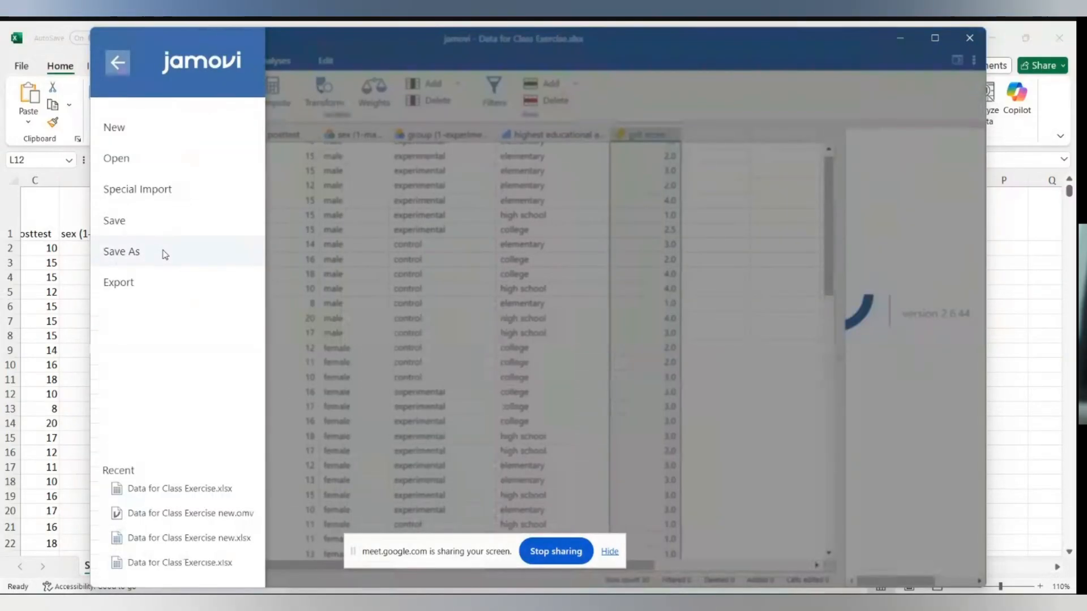
pyautogui.click(164, 255)
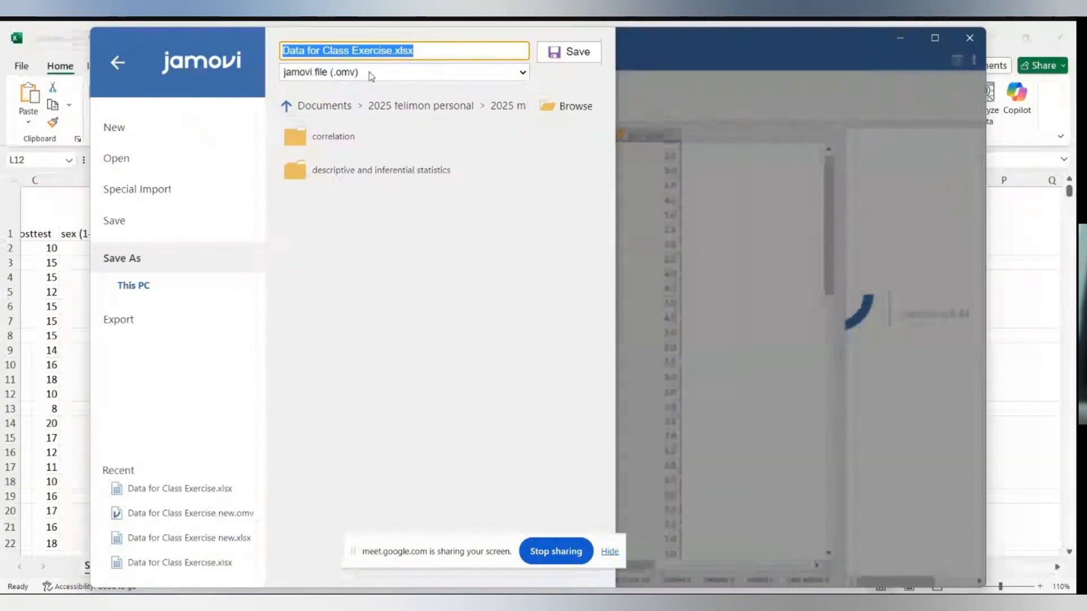
pyautogui.click(371, 75)
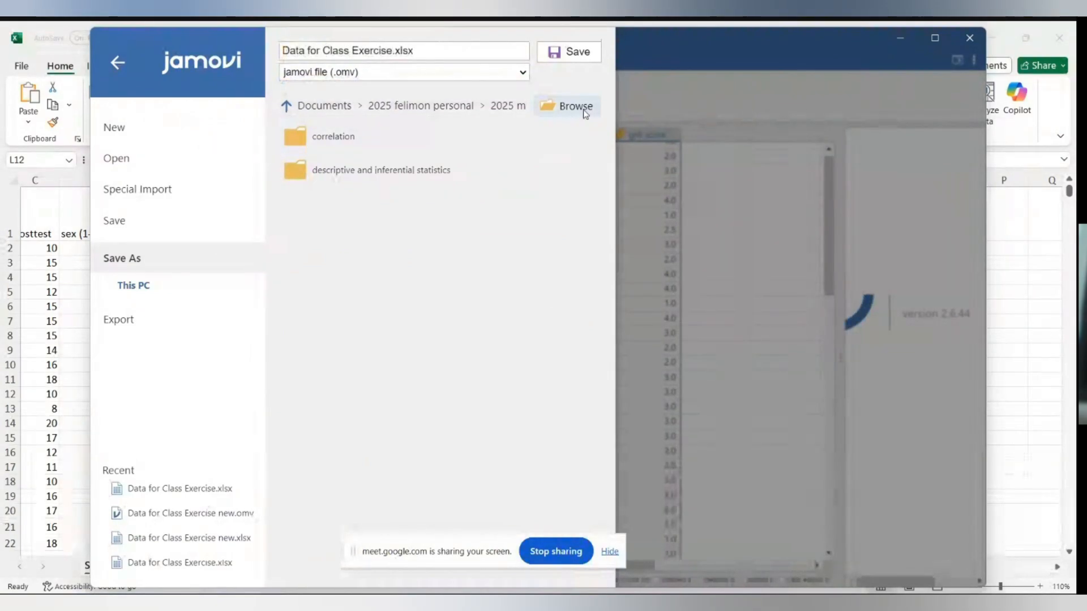